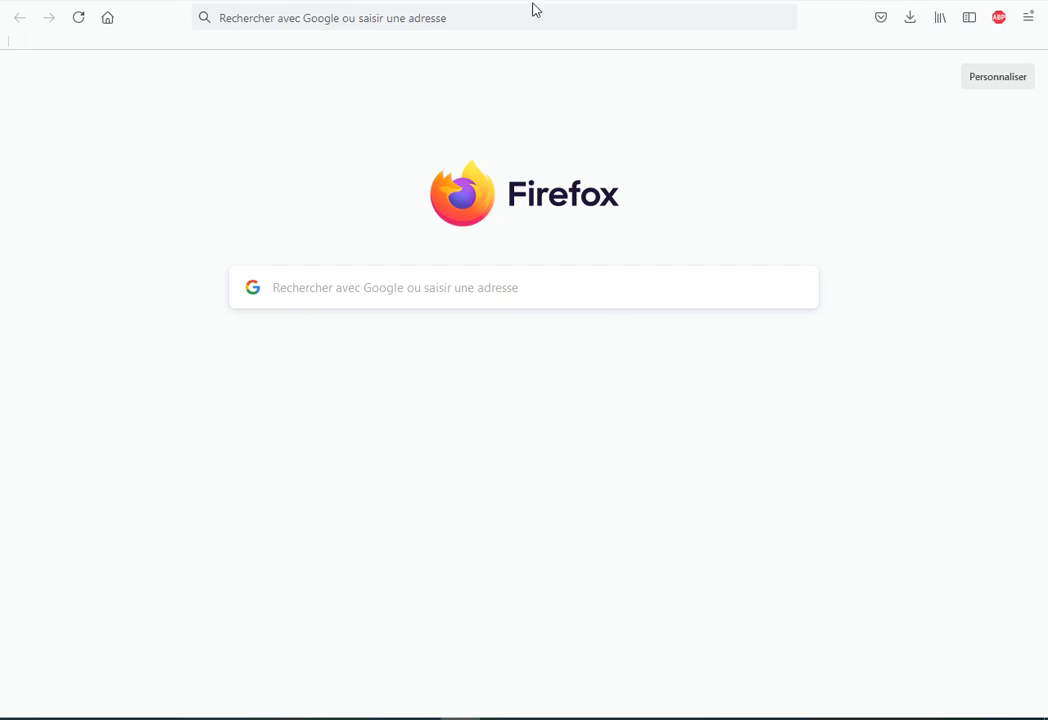
# Go to pixlr.com and open the Pixlr E advanced photo editor
pyautogui.click(421, 300)
pyautogui.write('pixlr.com')
pyautogui.press('Return')
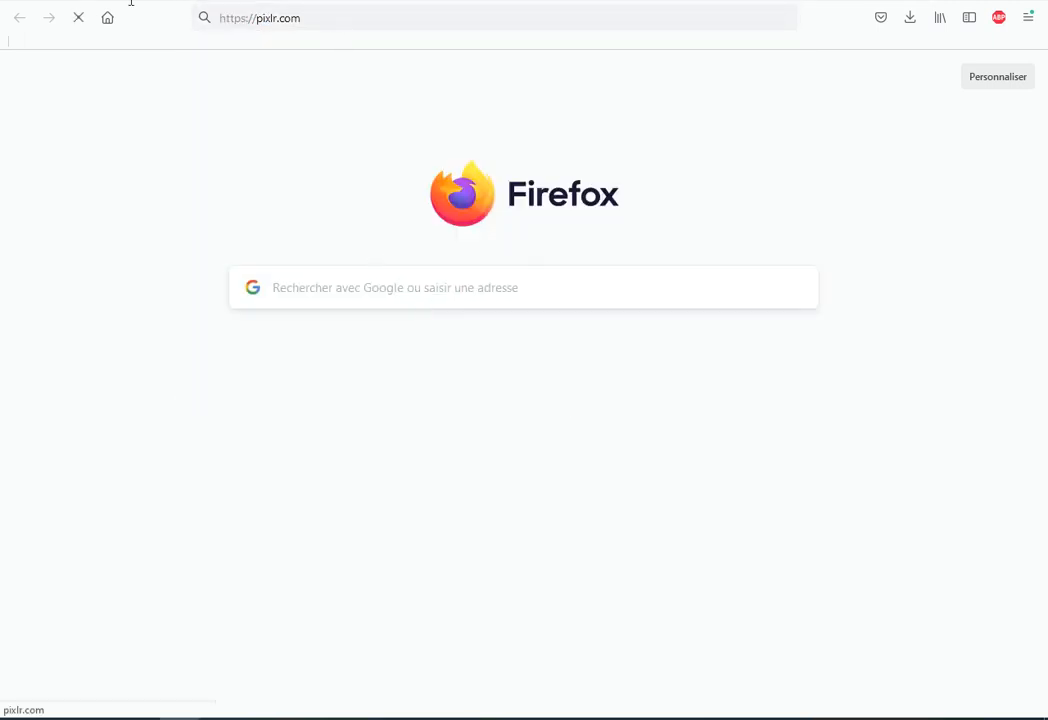
pyautogui.click(301, 17)
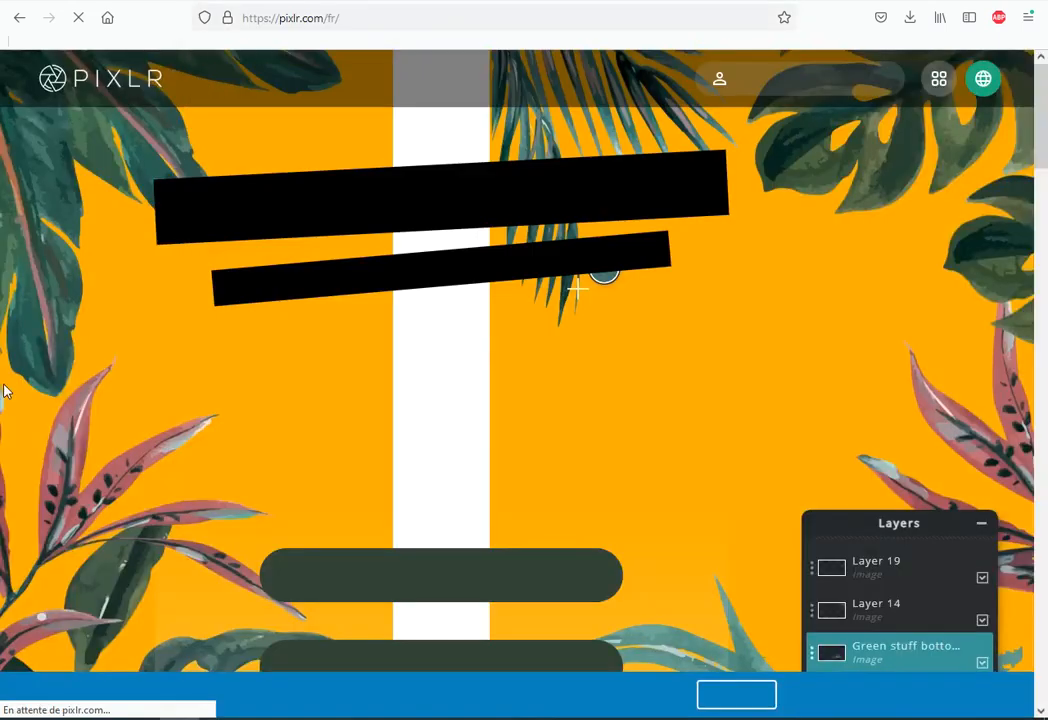
pyautogui.scroll(-3, 300, 330)
pyautogui.click(477, 475)
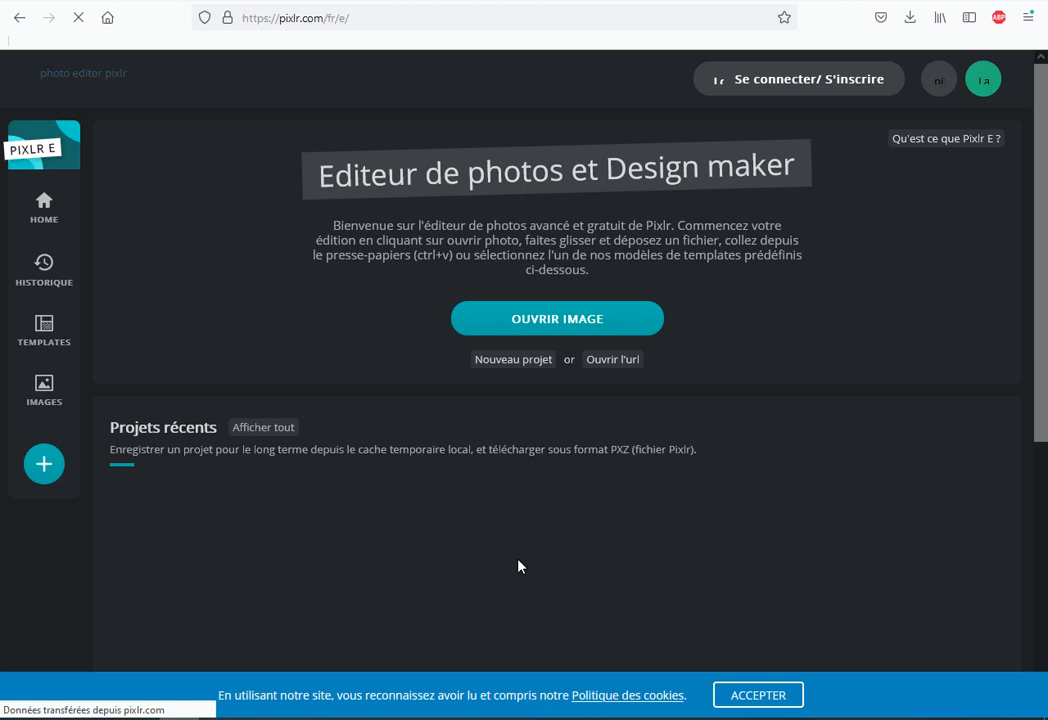
# Create a new untitled project with the Full HD preset of 1920x1080
pyautogui.click(522, 362)
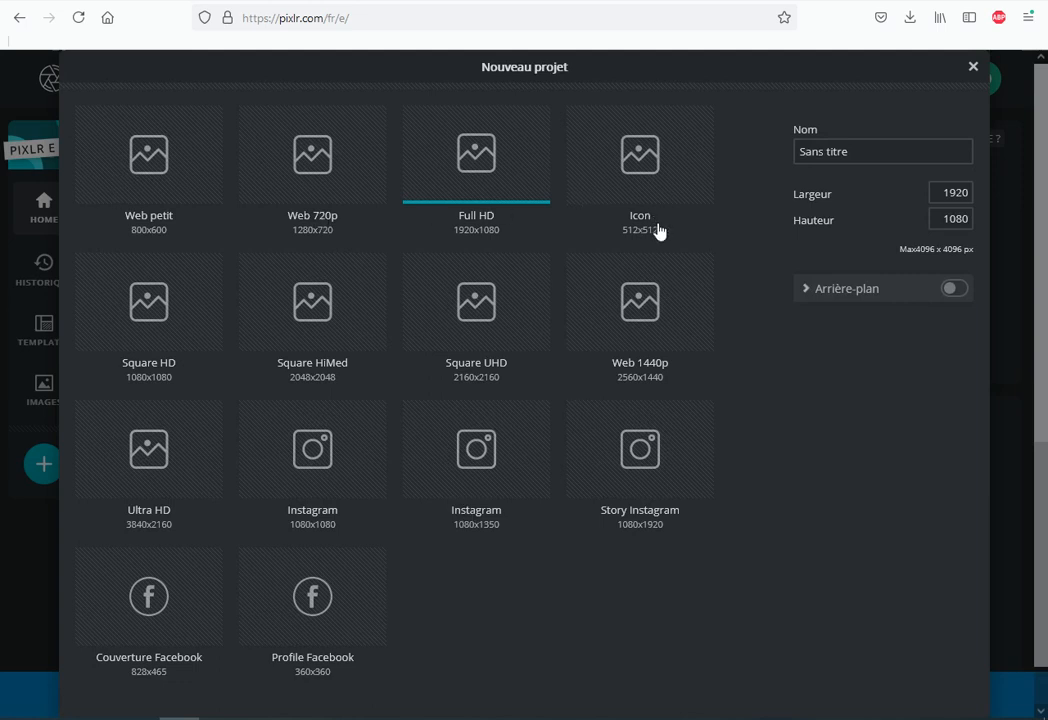
pyautogui.scroll(-2, 500, 520)
pyautogui.scroll(2, 524, 320)
pyautogui.doubleClick(452, 231)
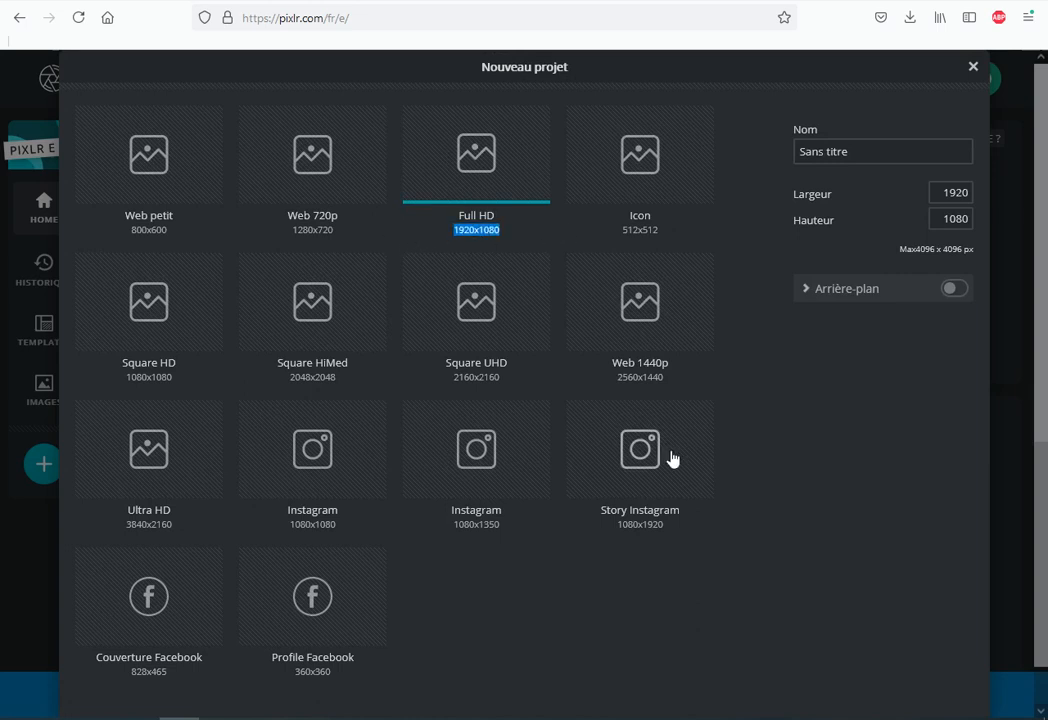
pyautogui.scroll(-2, 680, 462)
pyautogui.click(790, 524)
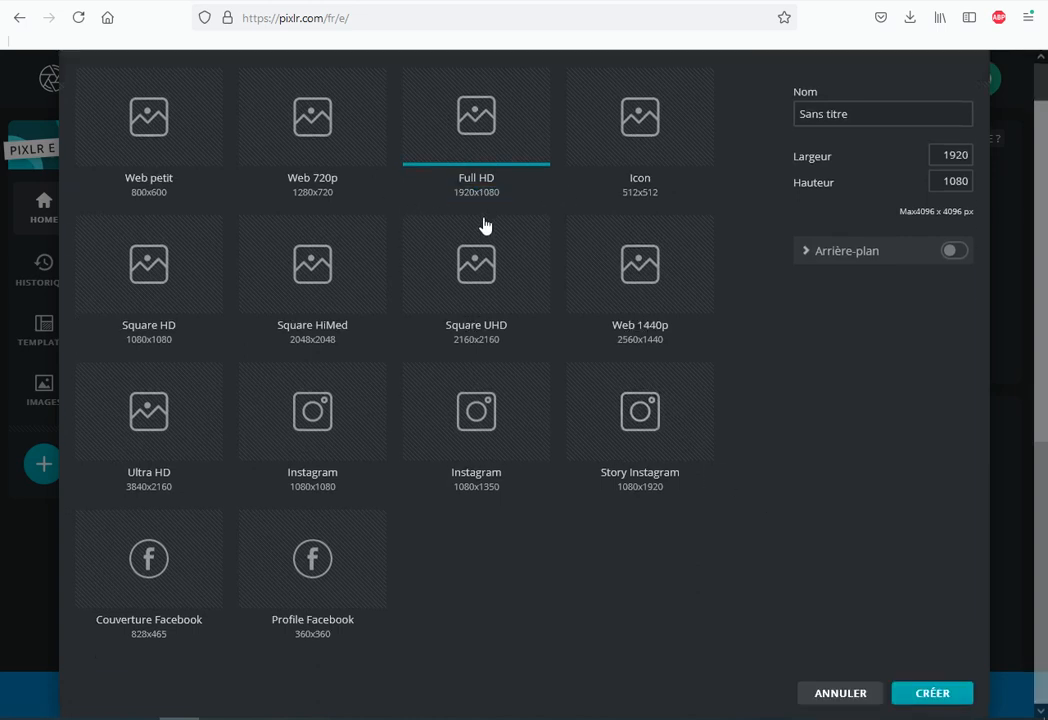
pyautogui.click(915, 696)
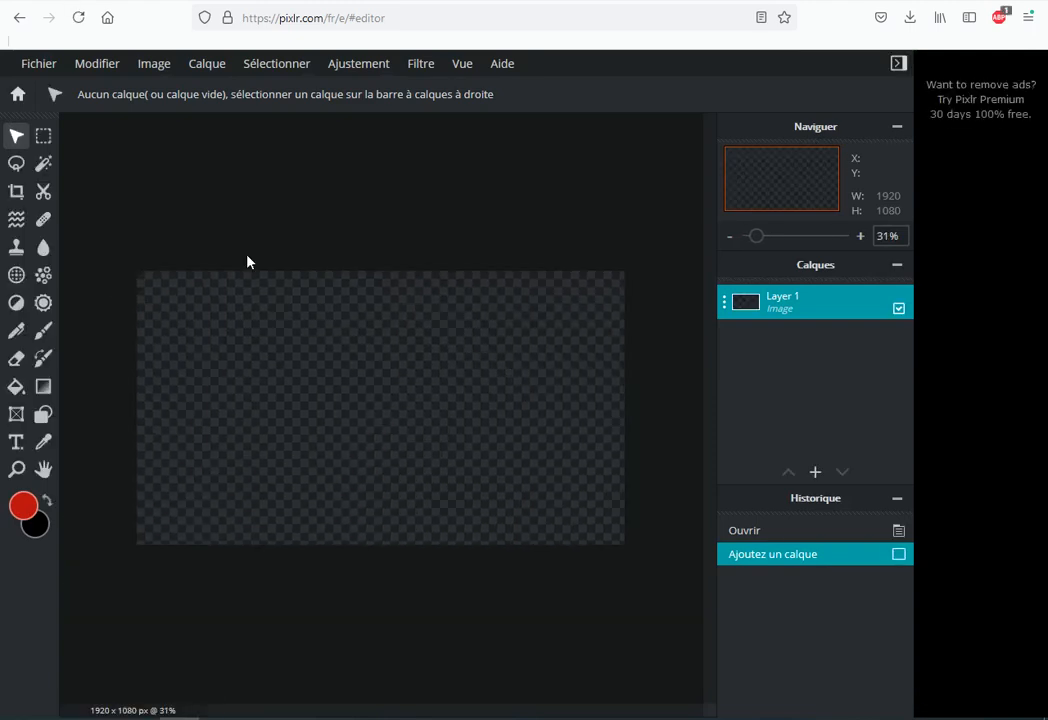
pyautogui.click(158, 273)
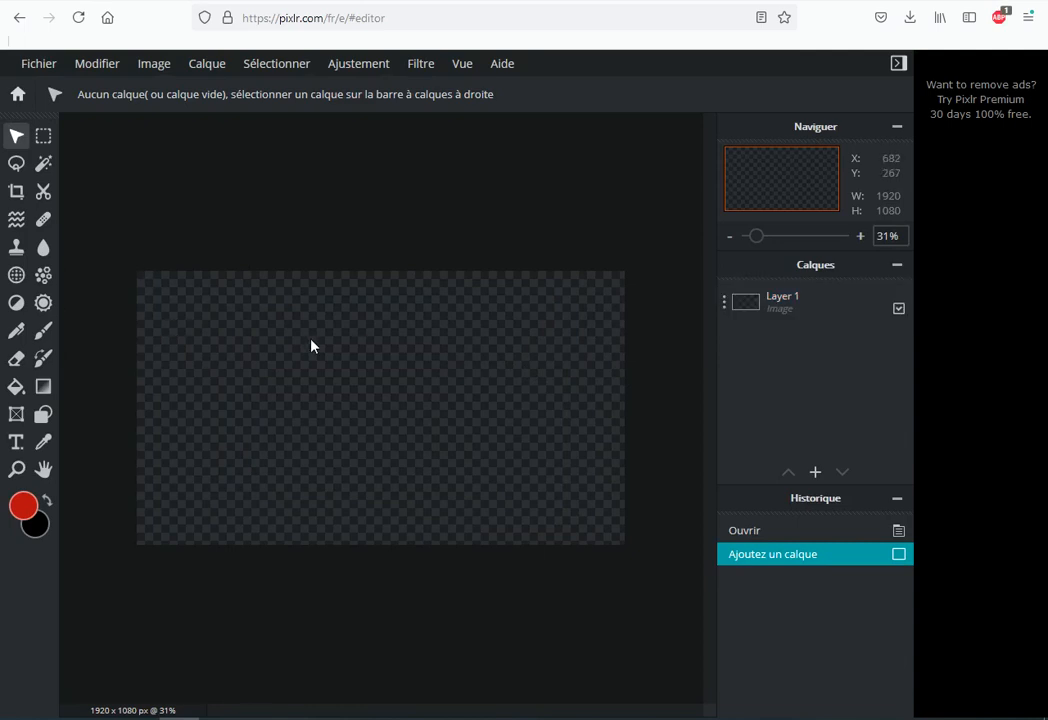
# Examine the Pngtree red play-button background in the Google Images results for "fond youtube" and return to the Pixlr editor
pyautogui.click(290, 1)
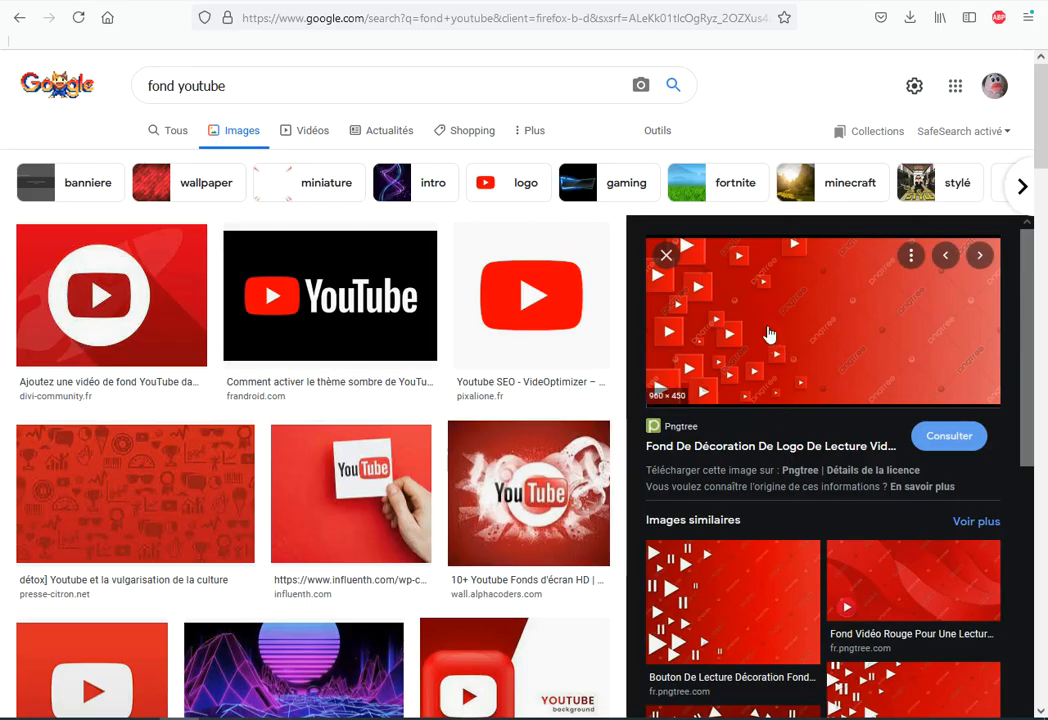
pyautogui.rightClick(796, 335)
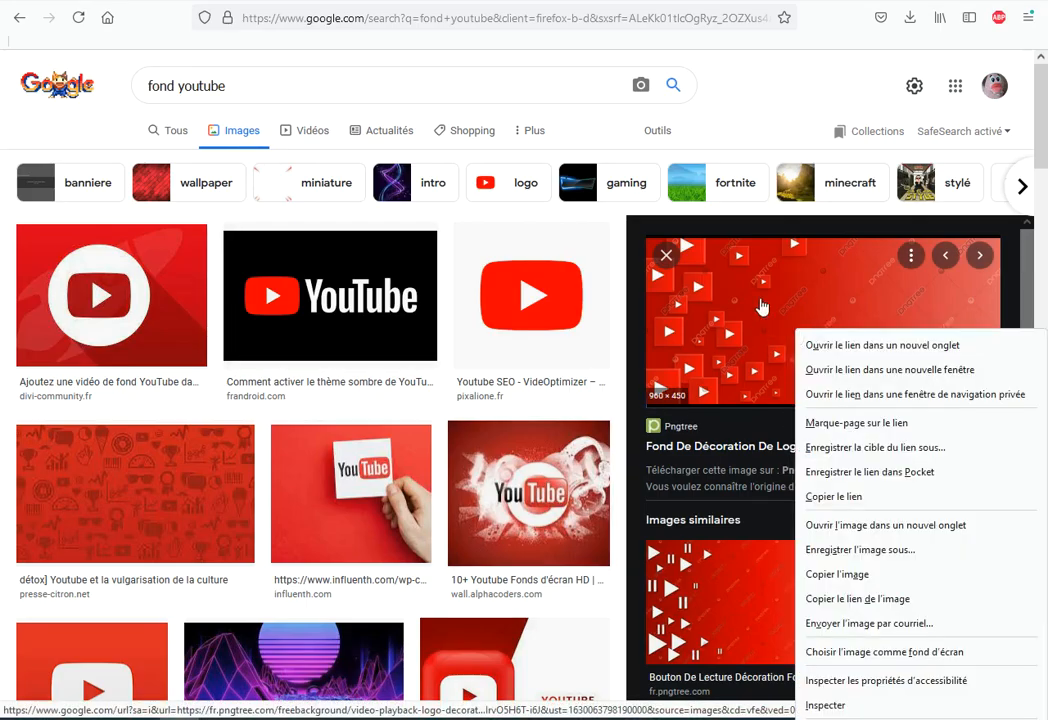
pyautogui.click(790, 103)
pyautogui.click(388, 1)
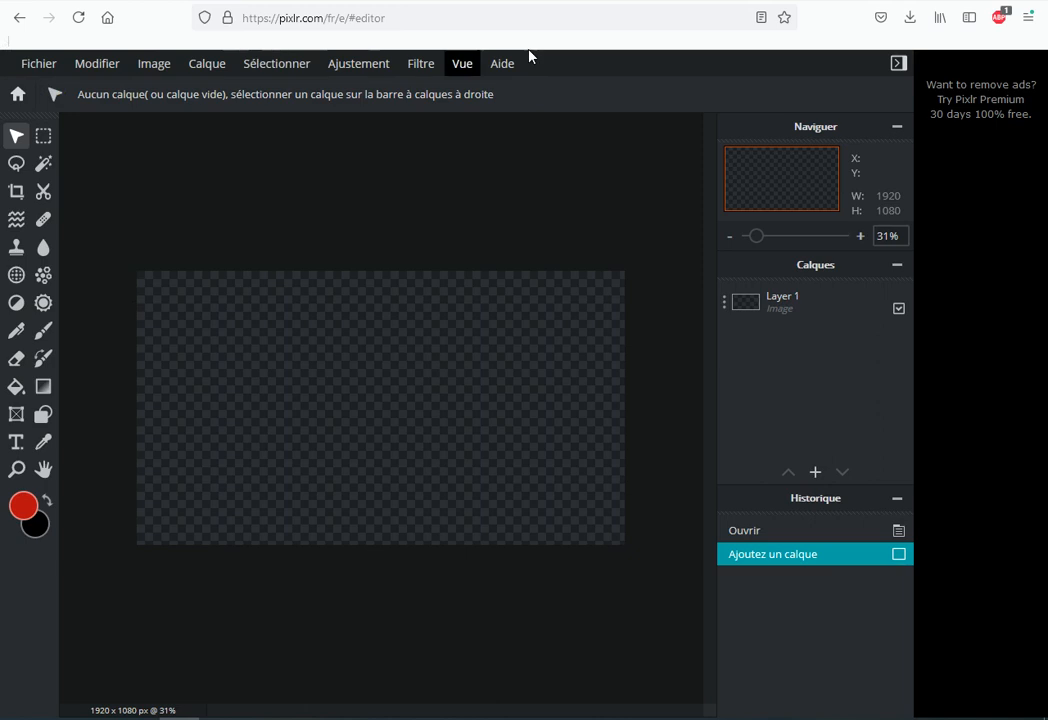
# Open the downloaded image fonddd.jpg in Pixlr as a new project
pyautogui.moveTo(816, 471)
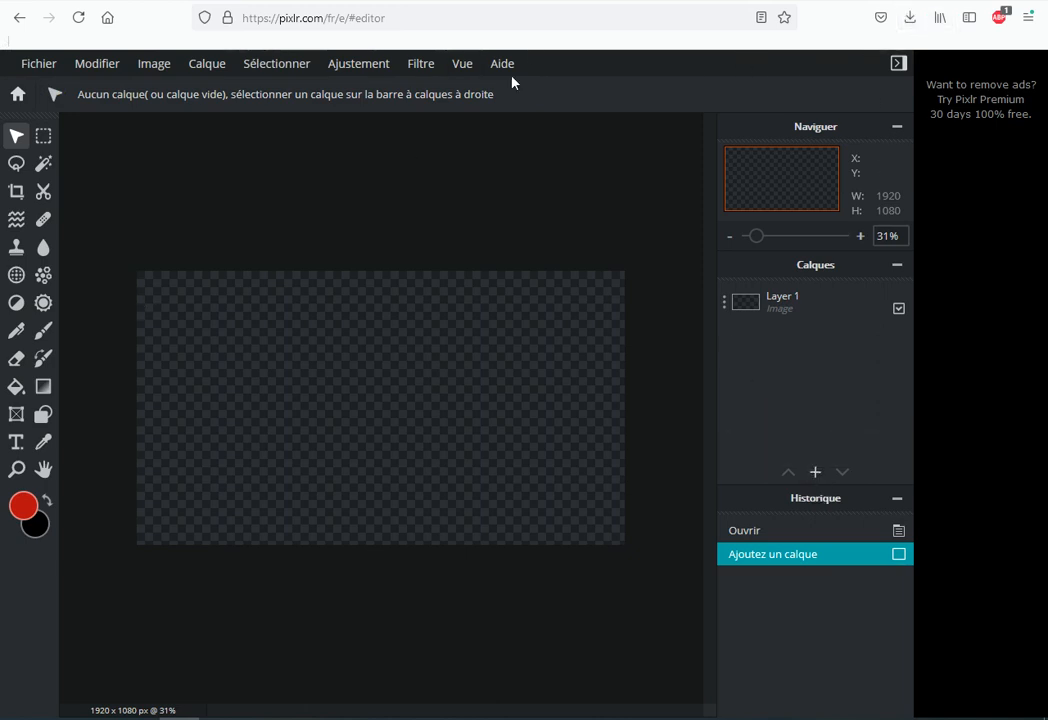
pyautogui.click(910, 17)
pyautogui.moveTo(645, 60); pyautogui.dragTo(470, 447)
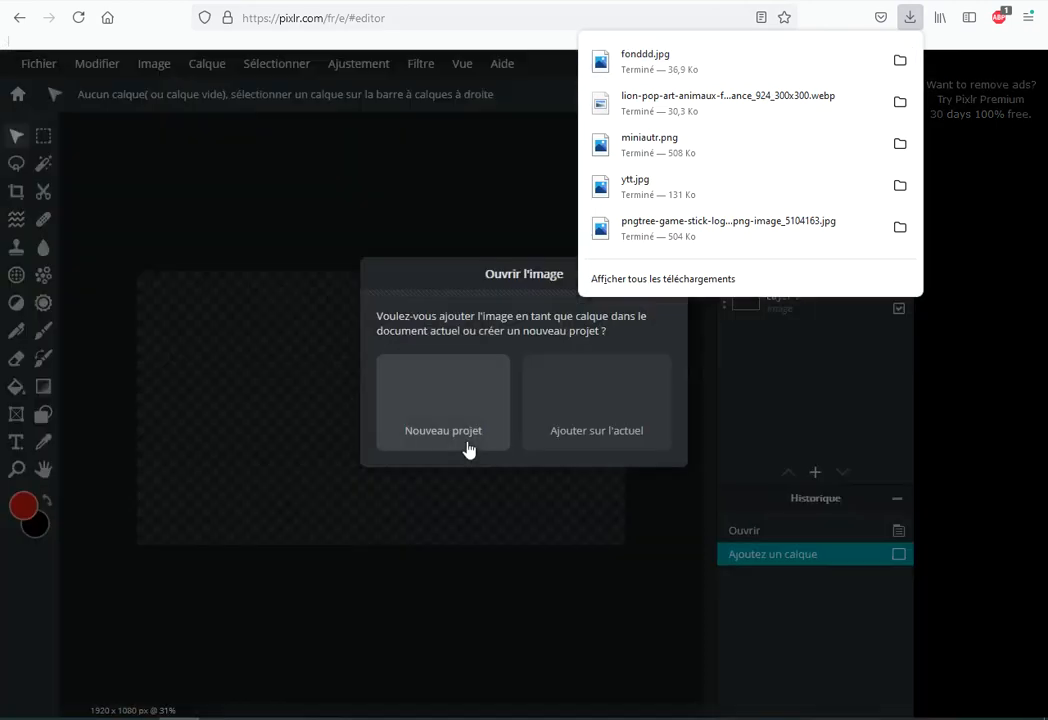
pyautogui.click(468, 445)
pyautogui.scroll(-4, 458, 447)
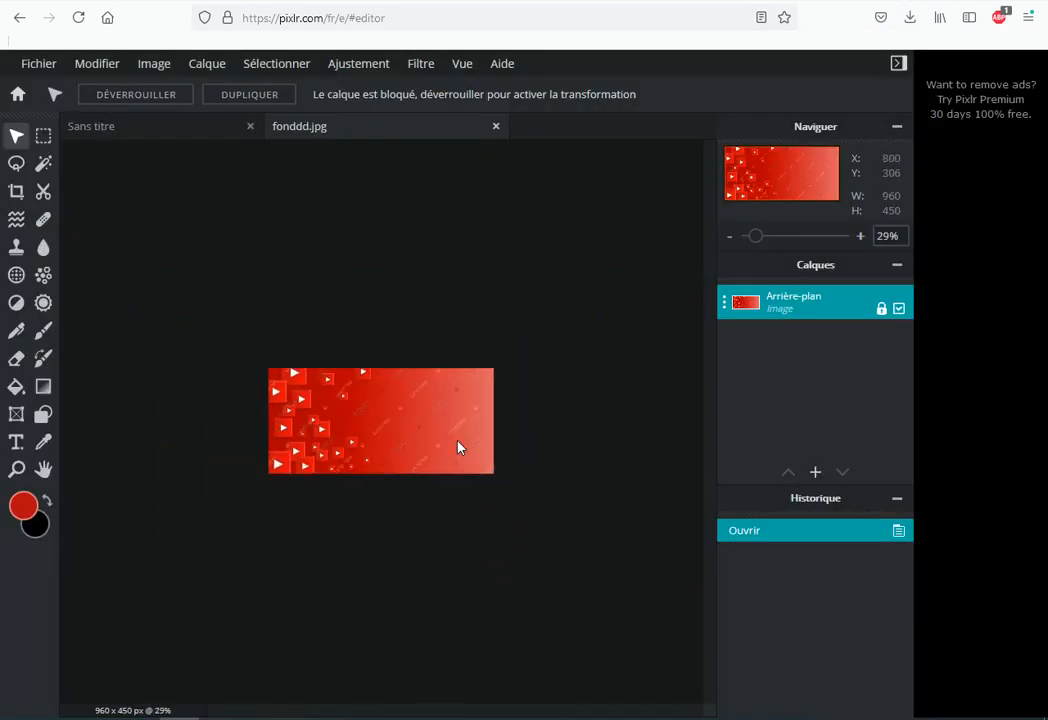
pyautogui.scroll(4, 458, 447)
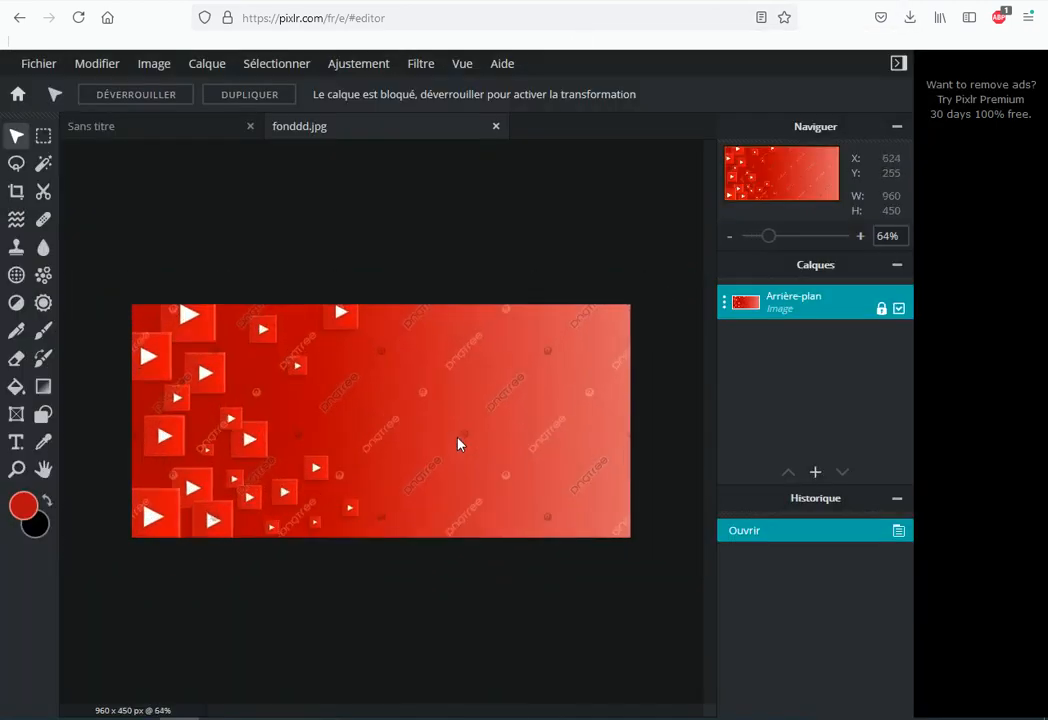
pyautogui.scroll(-2, 458, 444)
pyautogui.scroll(2, 545, 436)
pyautogui.scroll(2, 545, 436)
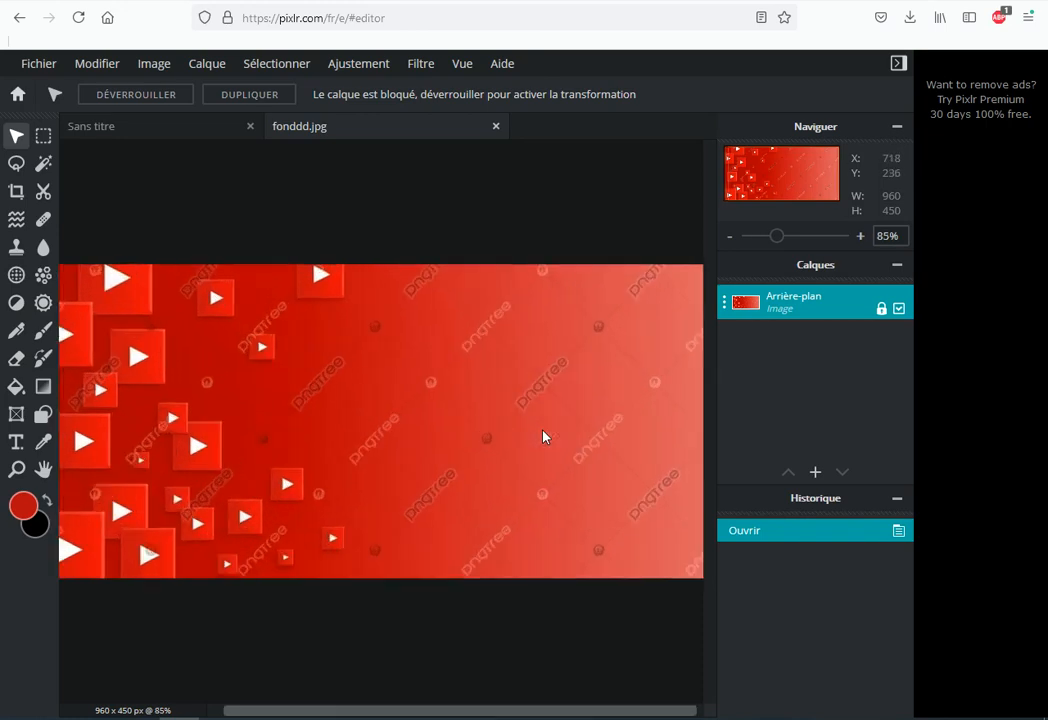
pyautogui.scroll(-3, 545, 436)
pyautogui.scroll(-1, 378, 417)
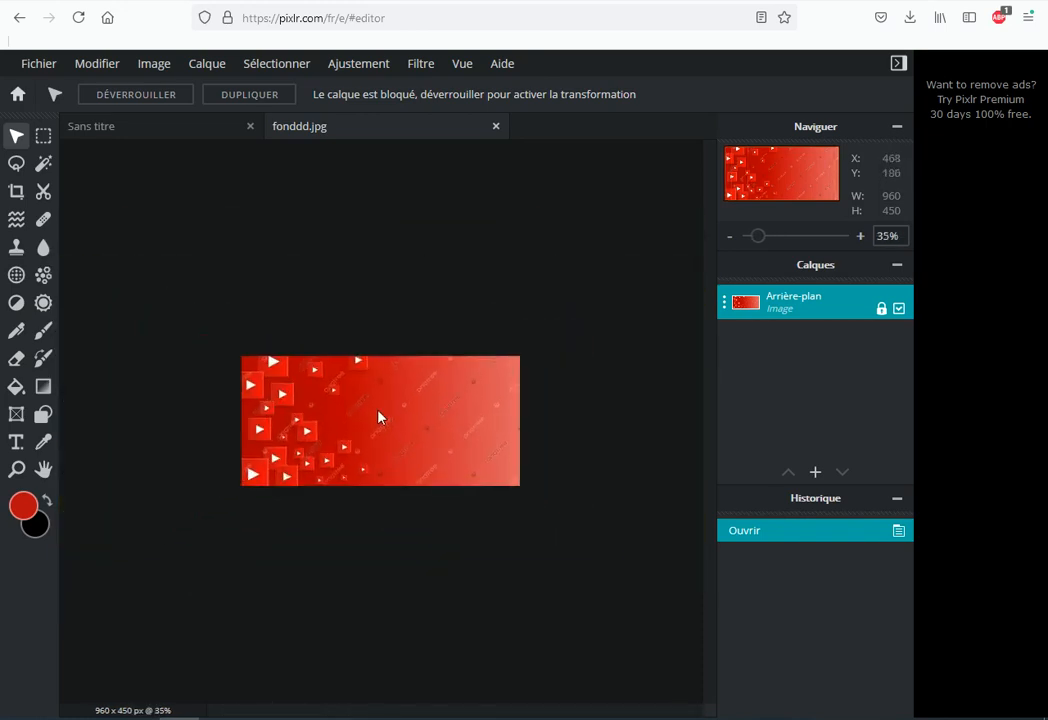
pyautogui.scroll(2, 459, 393)
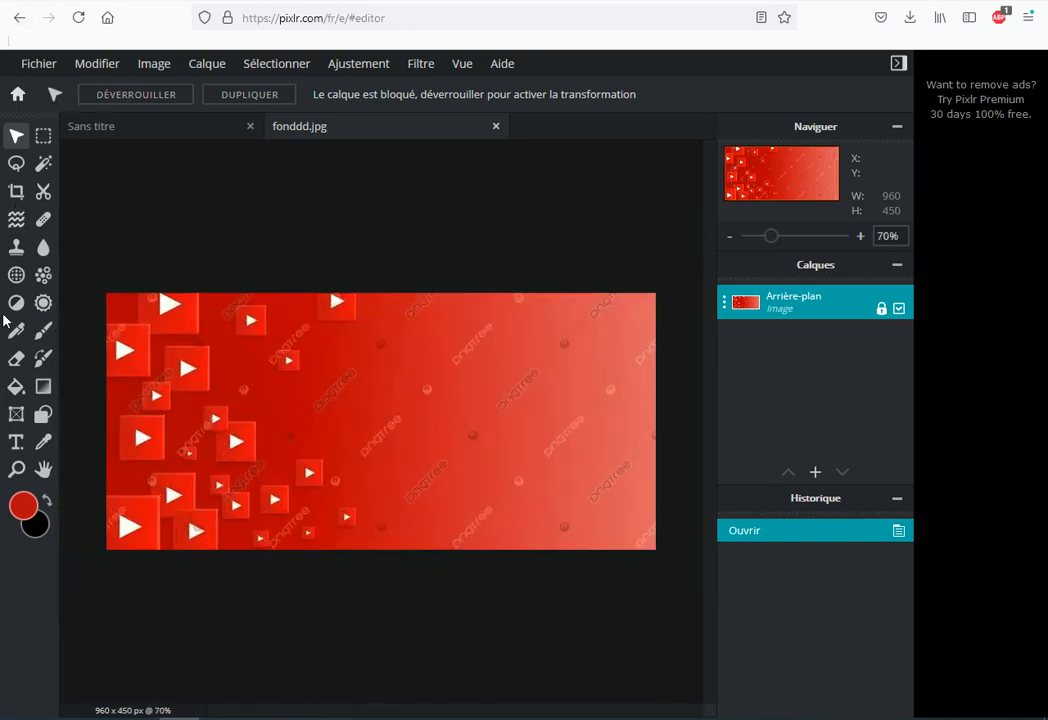
# Add a text layer reading "Devenir youtubeur" over the red background image
pyautogui.click(16, 442)
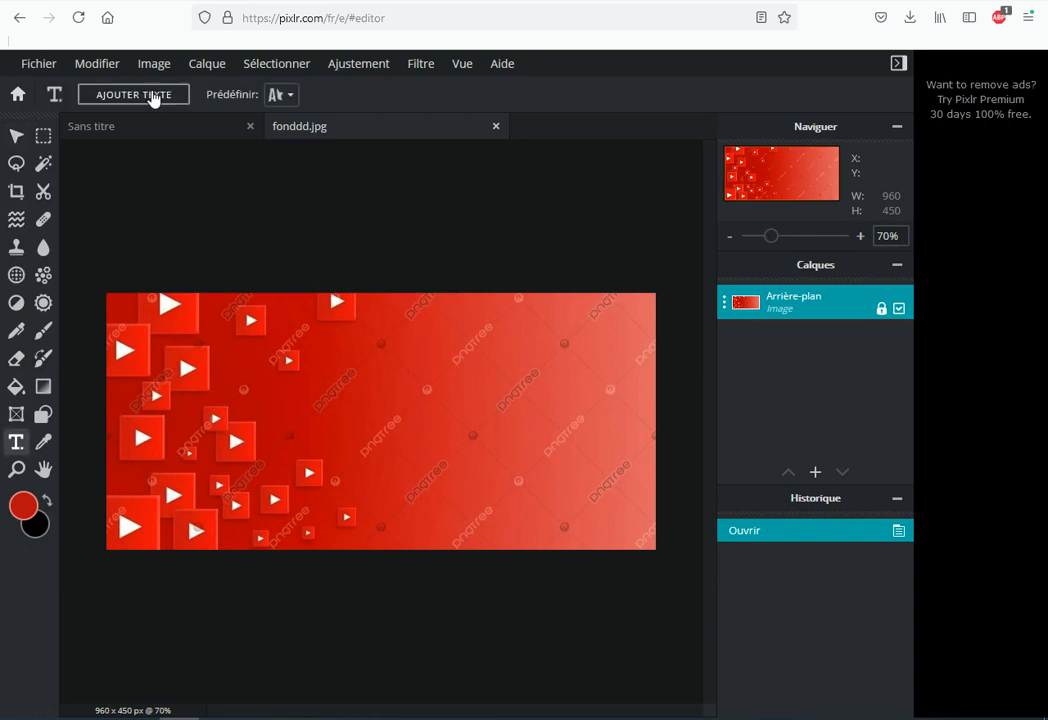
pyautogui.click(152, 95)
pyautogui.press('BackSpace')
pyautogui.write('dev')
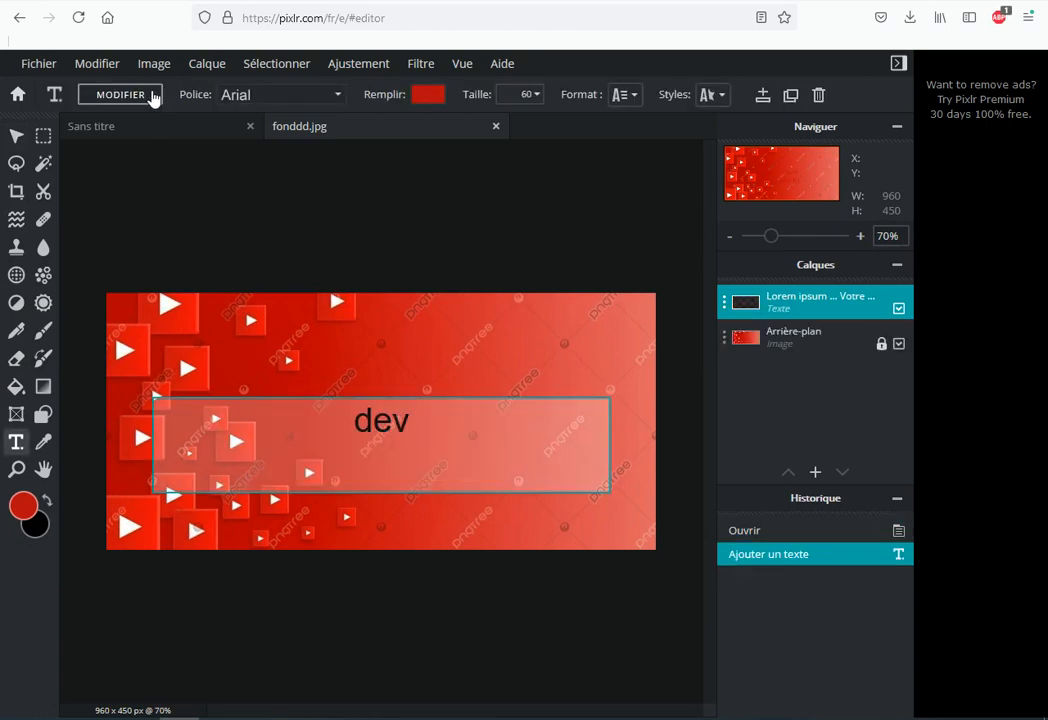
pyautogui.press('BackSpace')
pyautogui.press('BackSpace')
pyautogui.write('D')
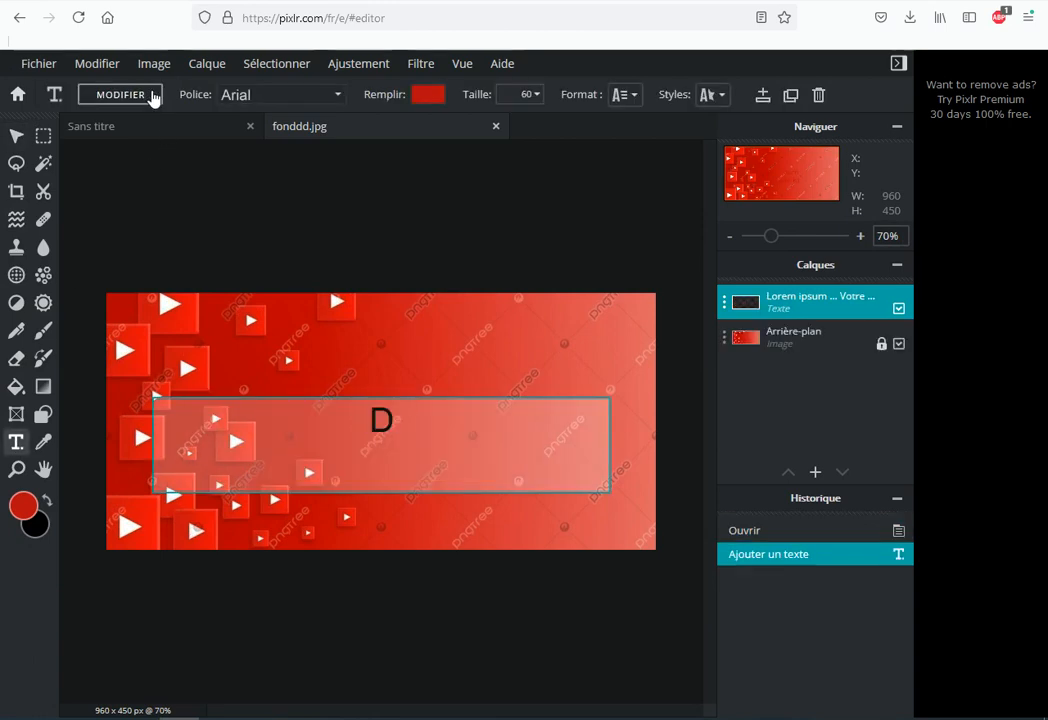
pyautogui.write('evenir yo')
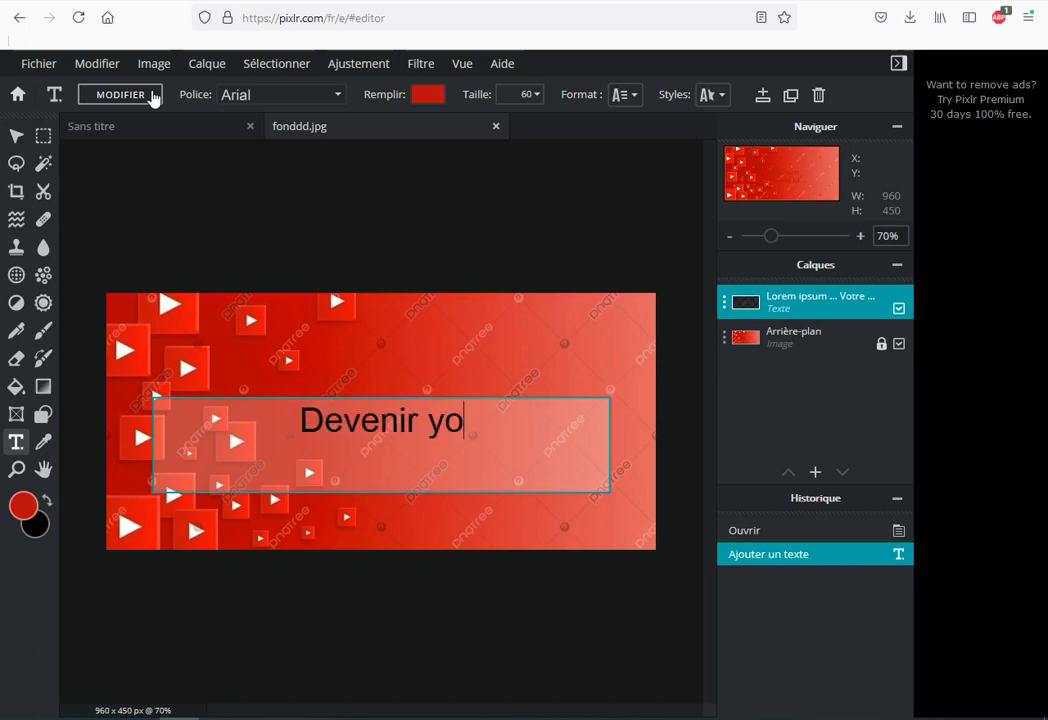
pyautogui.write('utubeur')
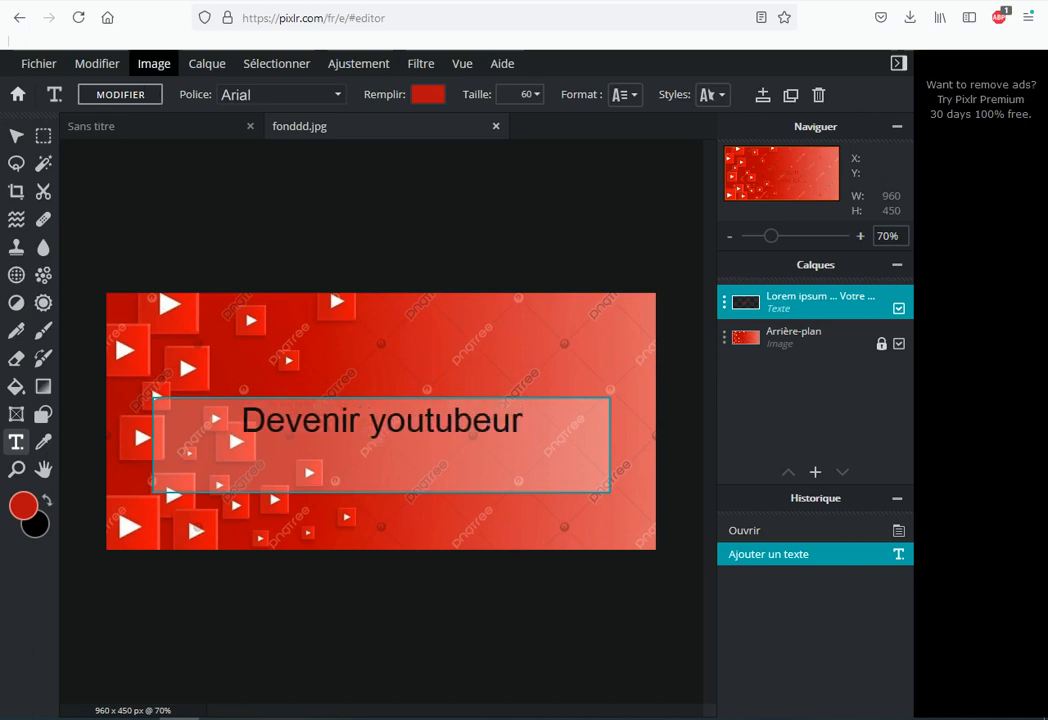
pyautogui.click(442, 187)
# Fill the "Devenir youtubeur" text with white and move it slightly higher on the image
pyautogui.click(428, 94)
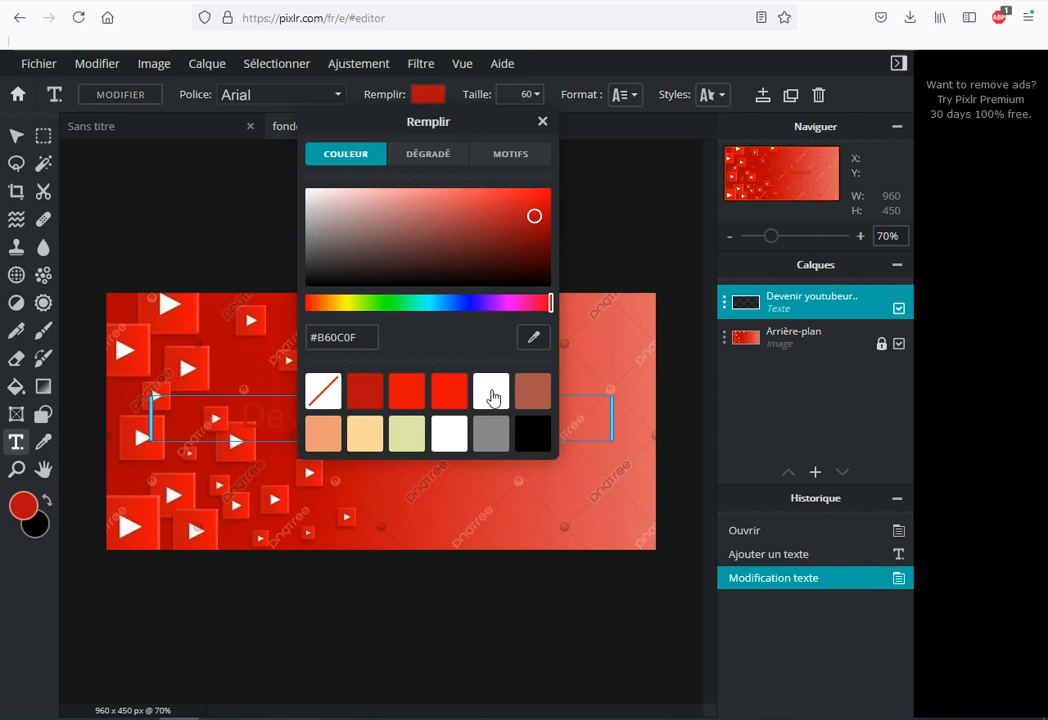
pyautogui.click(493, 396)
pyautogui.click(653, 228)
pyautogui.moveTo(463, 422); pyautogui.dragTo(472, 393)
pyautogui.click(105, 95)
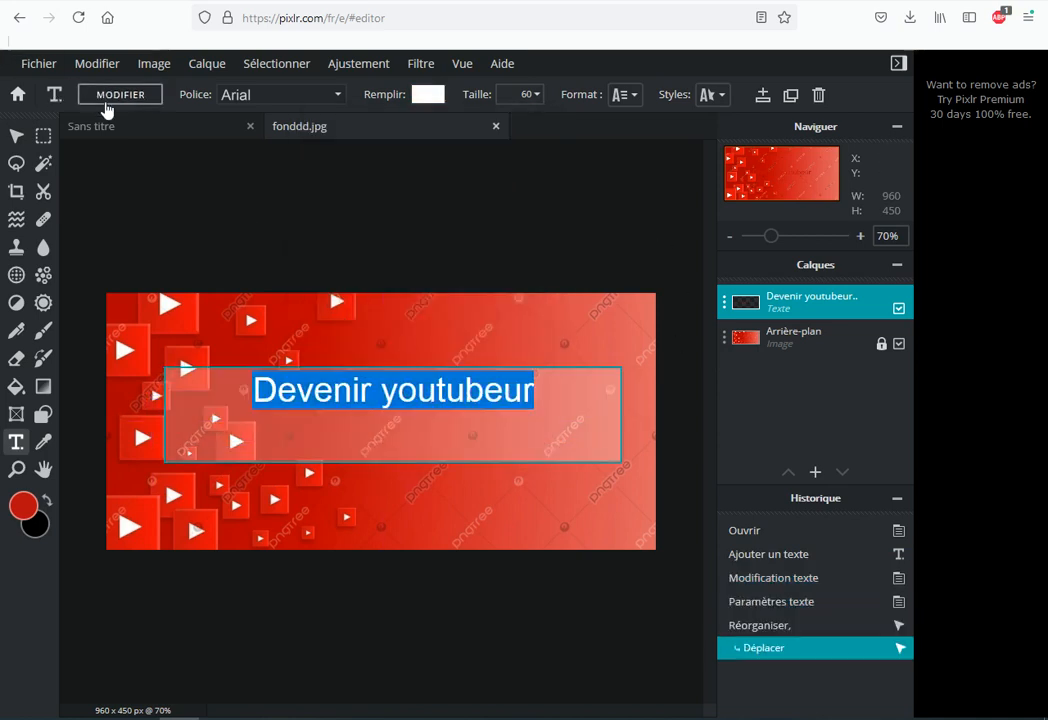
pyautogui.click(204, 248)
pyautogui.click(358, 473)
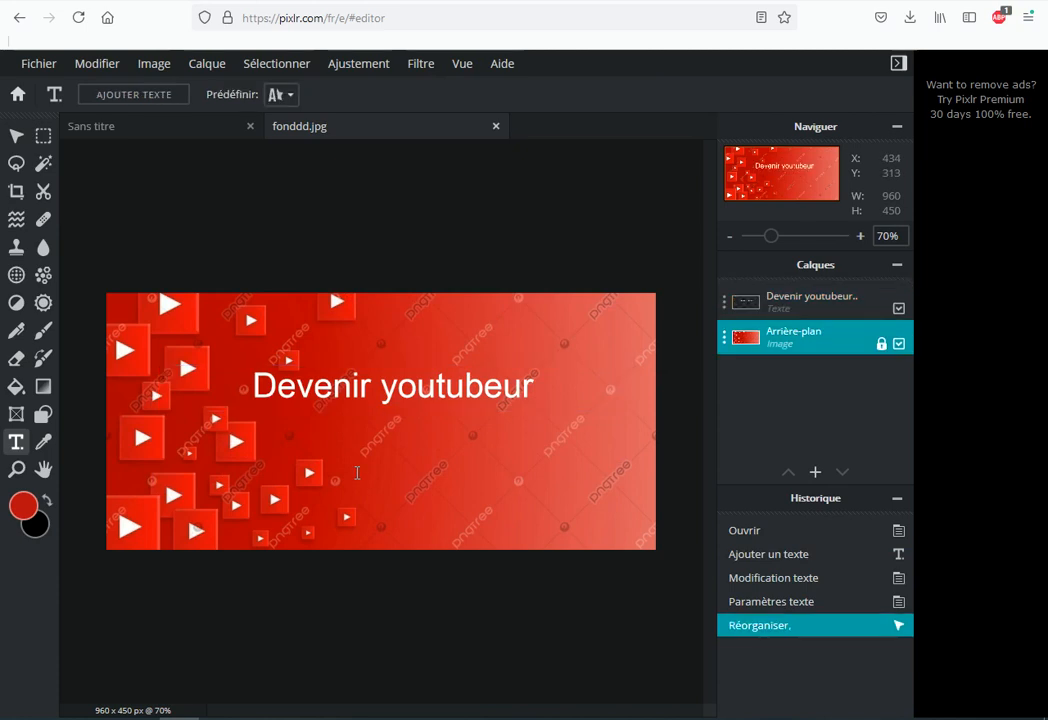
# Add a second text layer reading "Chaque jour une video" below the title
pyautogui.click(131, 95)
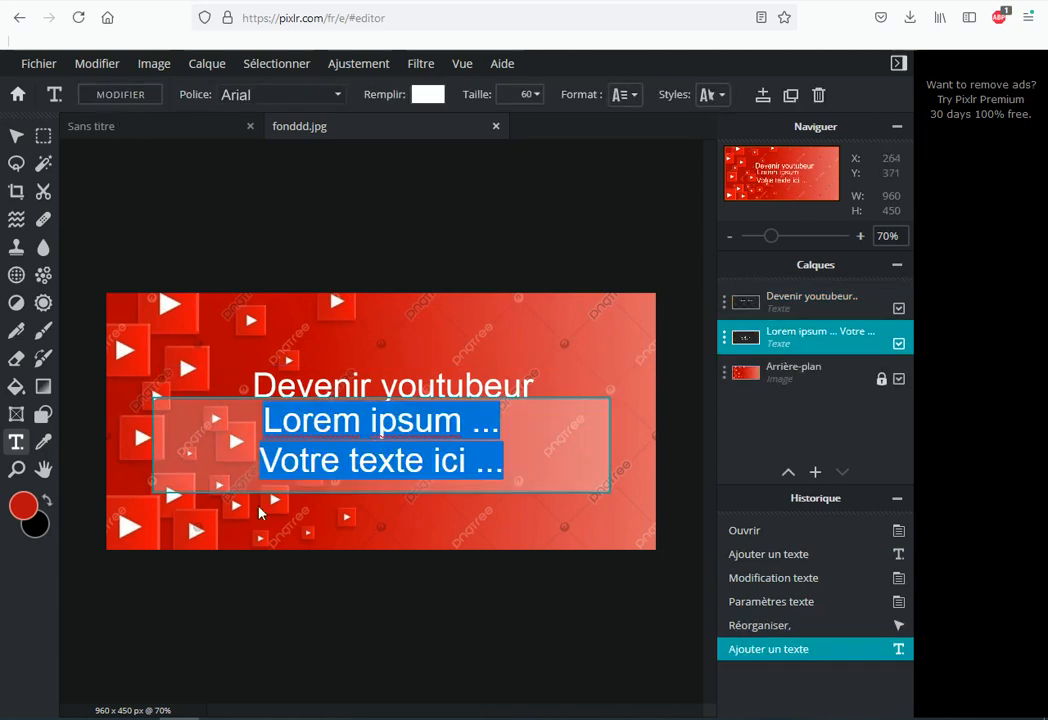
pyautogui.press('BackSpace')
pyautogui.write('Chauq')
pyautogui.press('BackSpace')
pyautogui.press('BackSpace')
pyautogui.write('que')
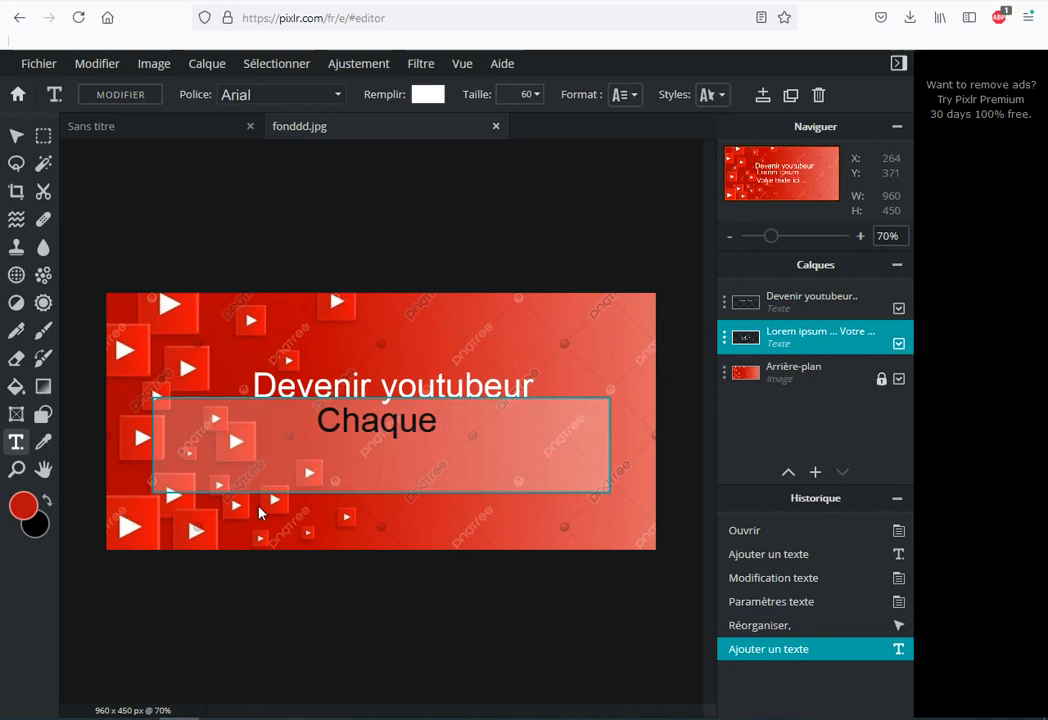
pyautogui.write(' jour ')
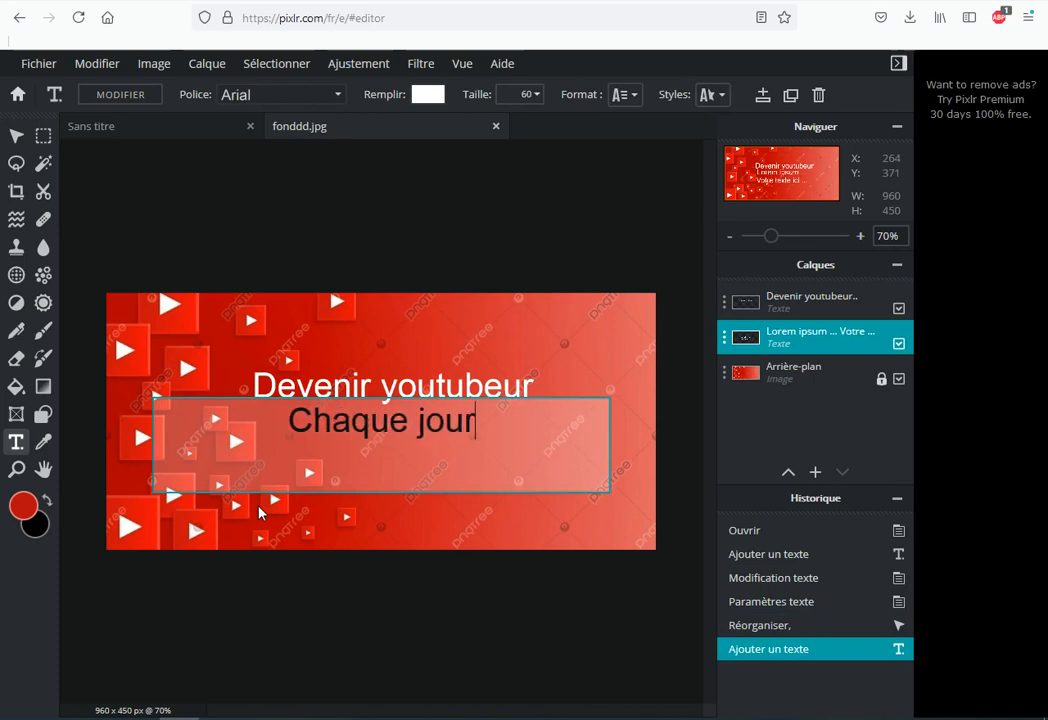
pyautogui.write('une video')
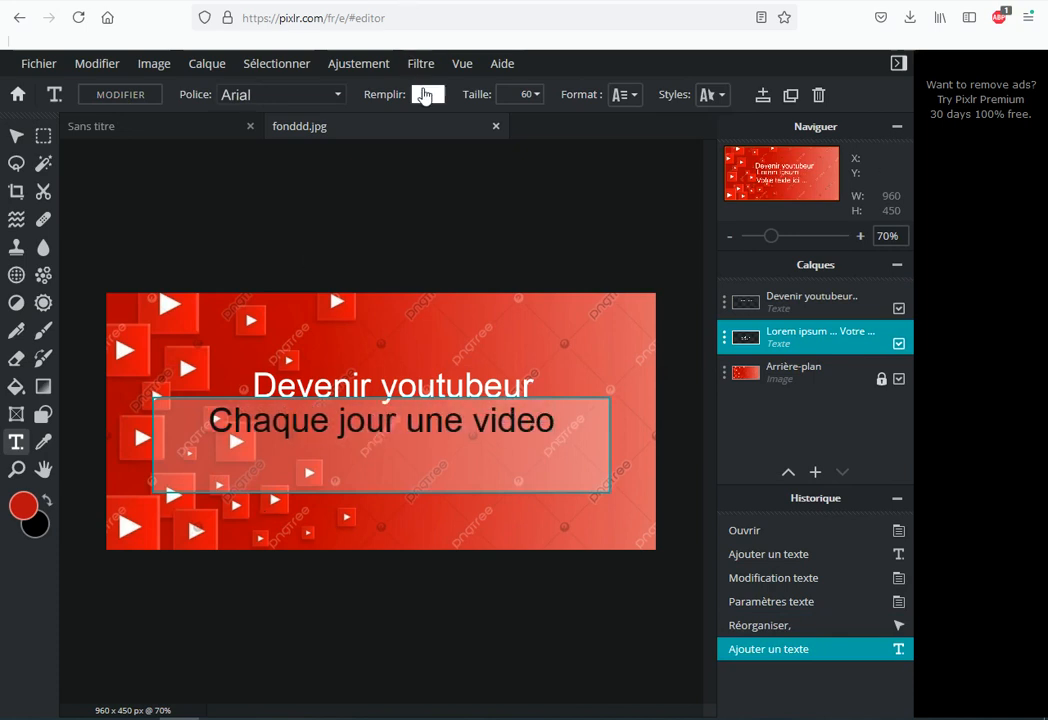
# Fill the "Chaque jour une video" text with black (#000000) and move it slightly down, away from the title
pyautogui.click(426, 94)
pyautogui.click(533, 443)
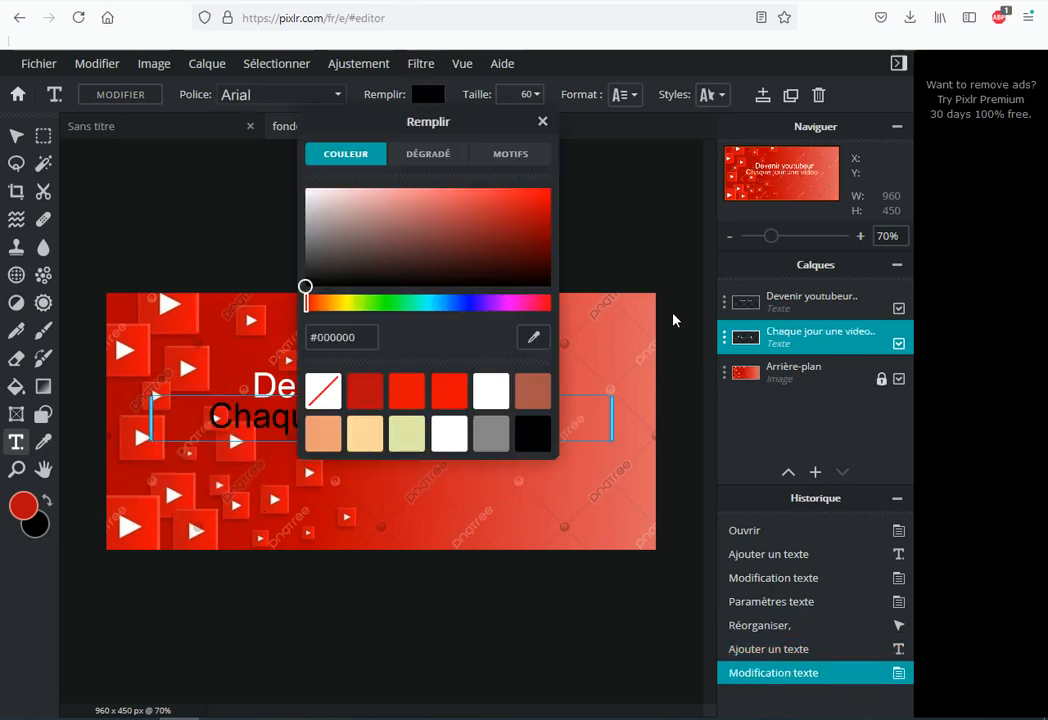
pyautogui.click(557, 472)
pyautogui.moveTo(480, 426); pyautogui.dragTo(488, 436)
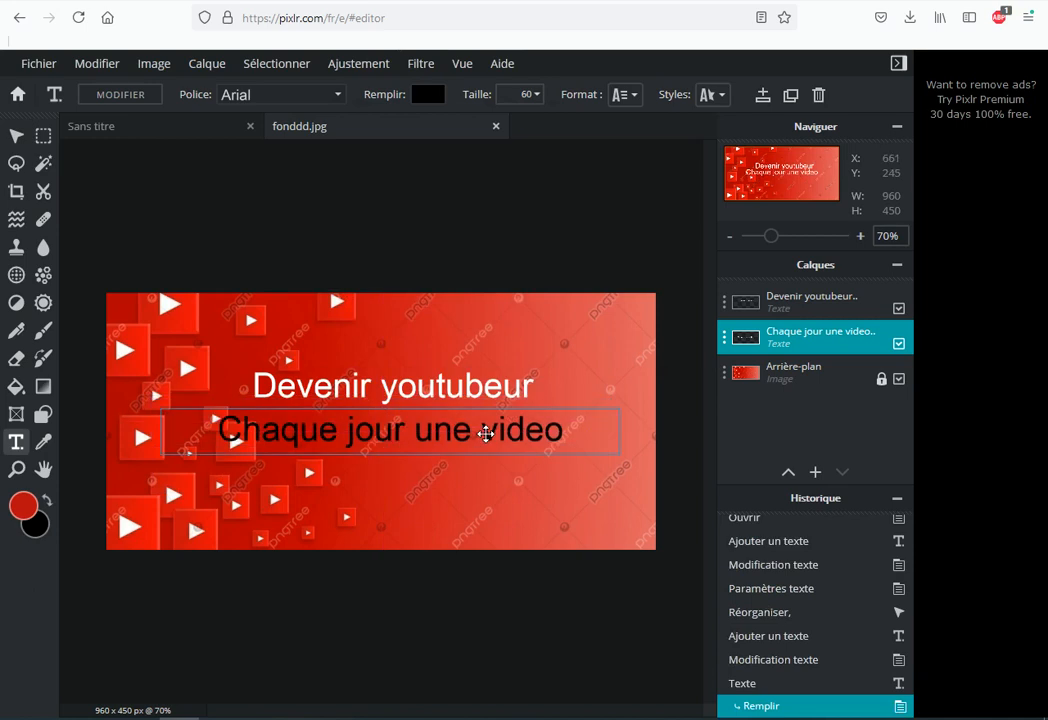
pyautogui.click(520, 231)
# Look through the options of the sponge, dodge/burn, disperse and liquify retouching tools while viewing the red thumbnail
pyautogui.scroll(-1, 484, 325)
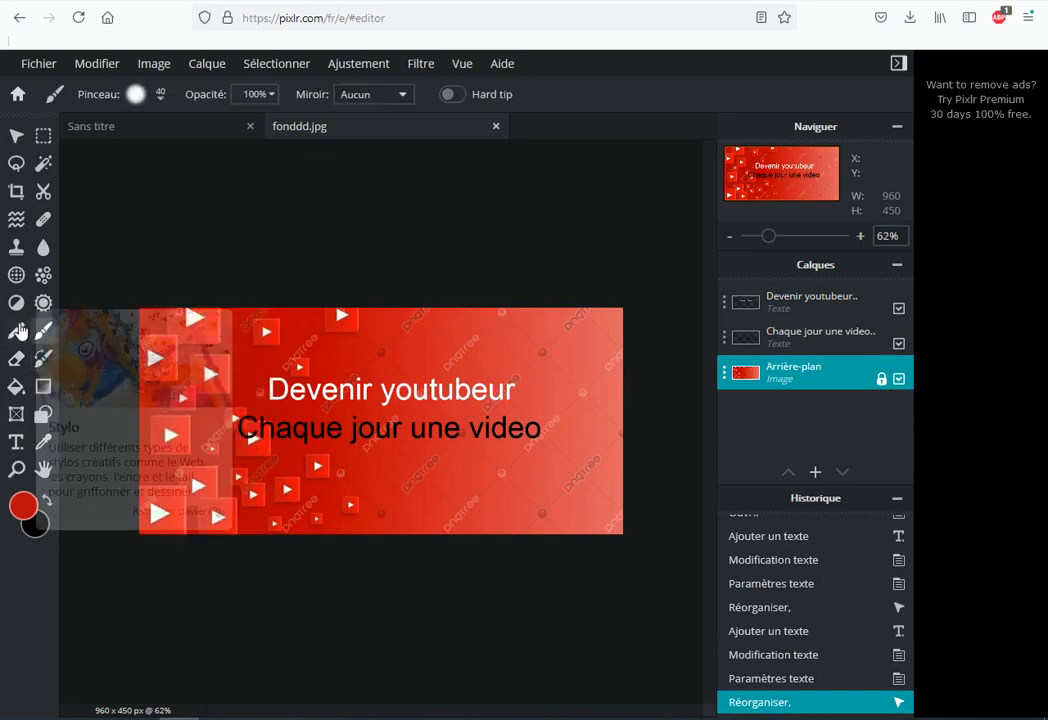
pyautogui.click(43, 303)
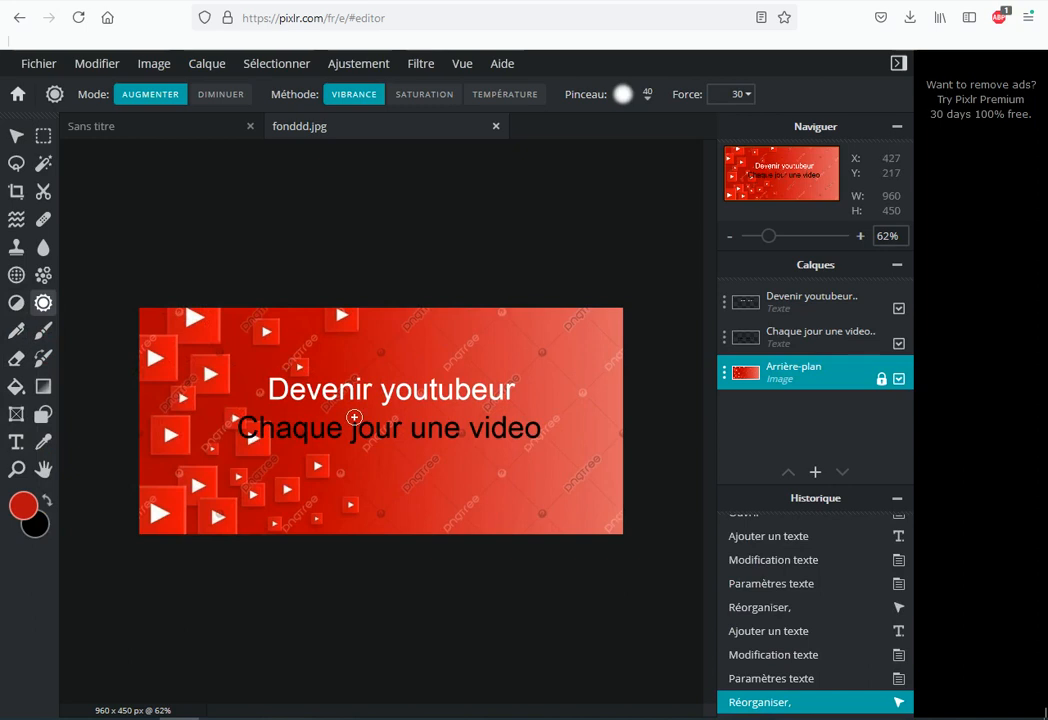
pyautogui.scroll(2, 353, 415)
pyautogui.scroll(1, 353, 415)
pyautogui.scroll(-4, 356, 342)
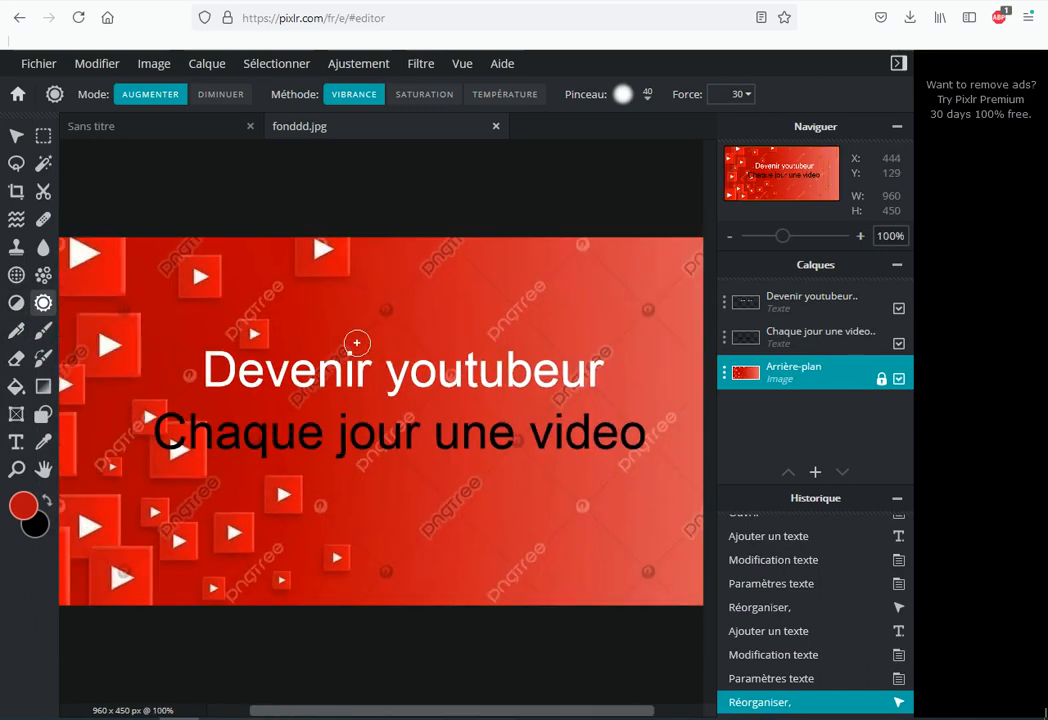
pyautogui.click(16, 303)
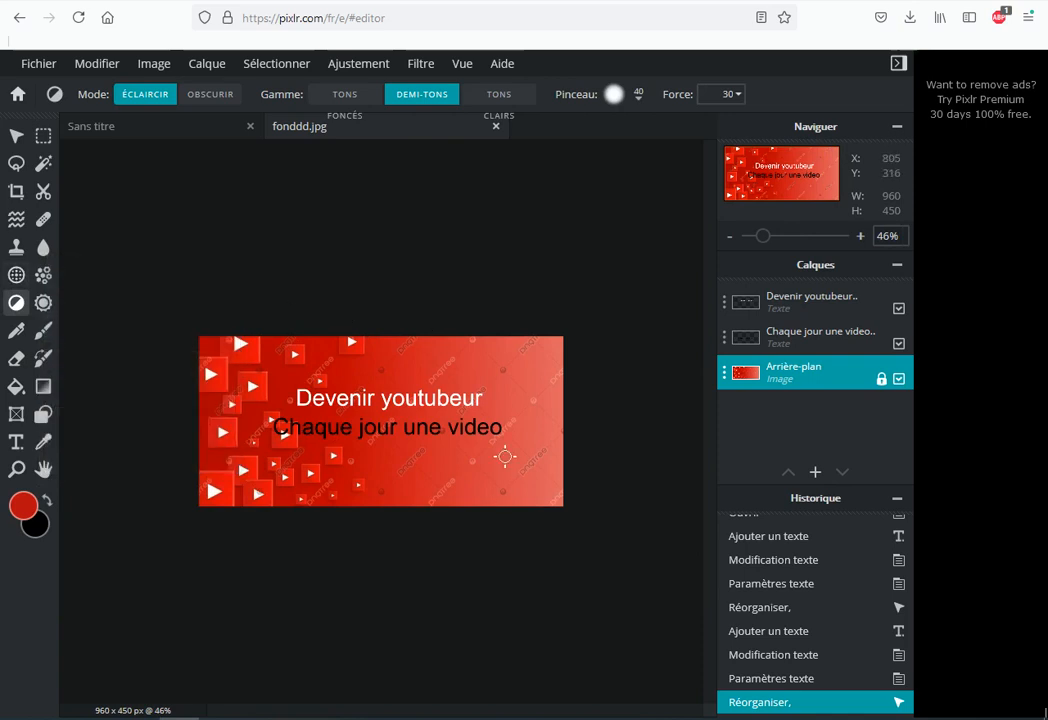
pyautogui.click(37, 281)
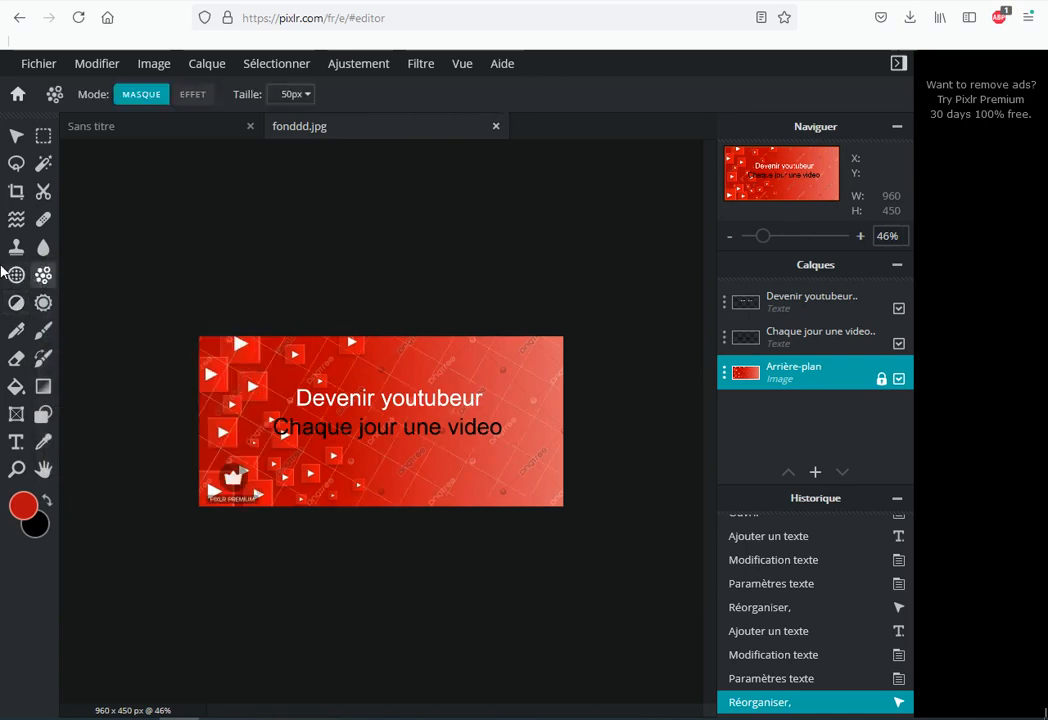
pyautogui.scroll(-1, 292, 342)
pyautogui.scroll(1, 292, 344)
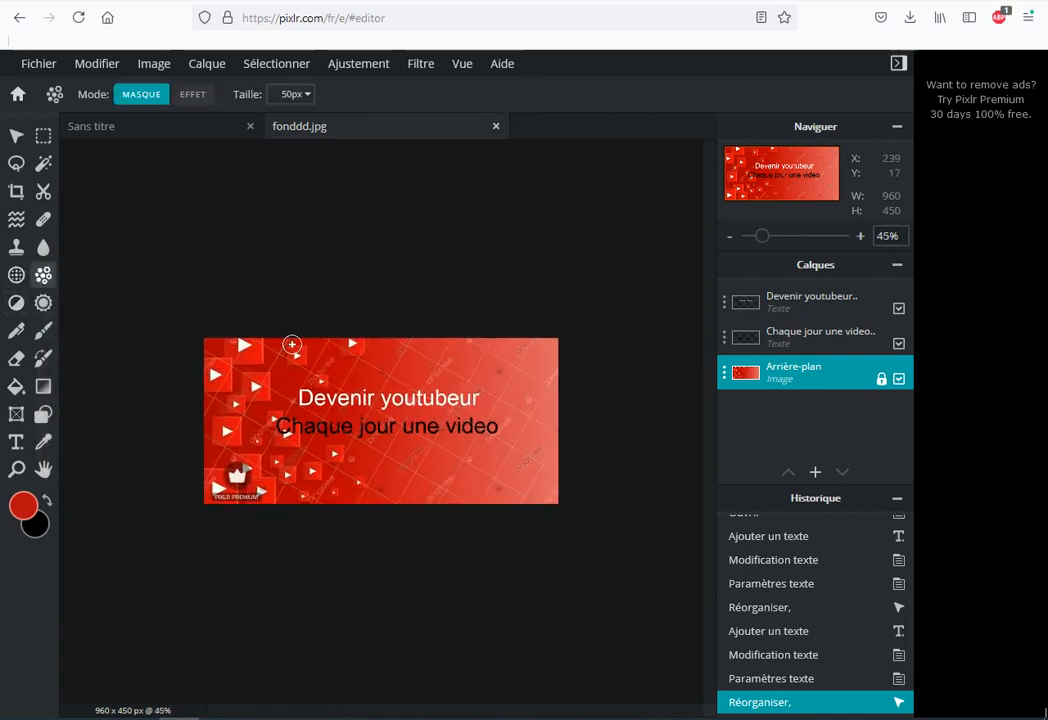
pyautogui.scroll(3, 292, 344)
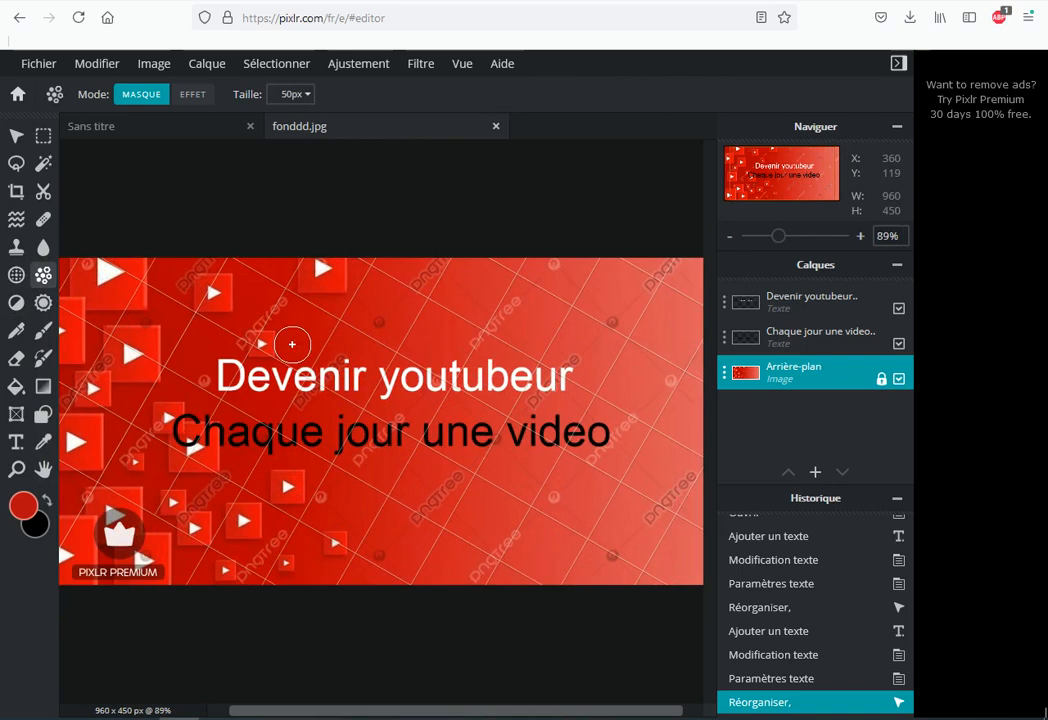
pyautogui.scroll(2, 291, 412)
pyautogui.scroll(1, 291, 412)
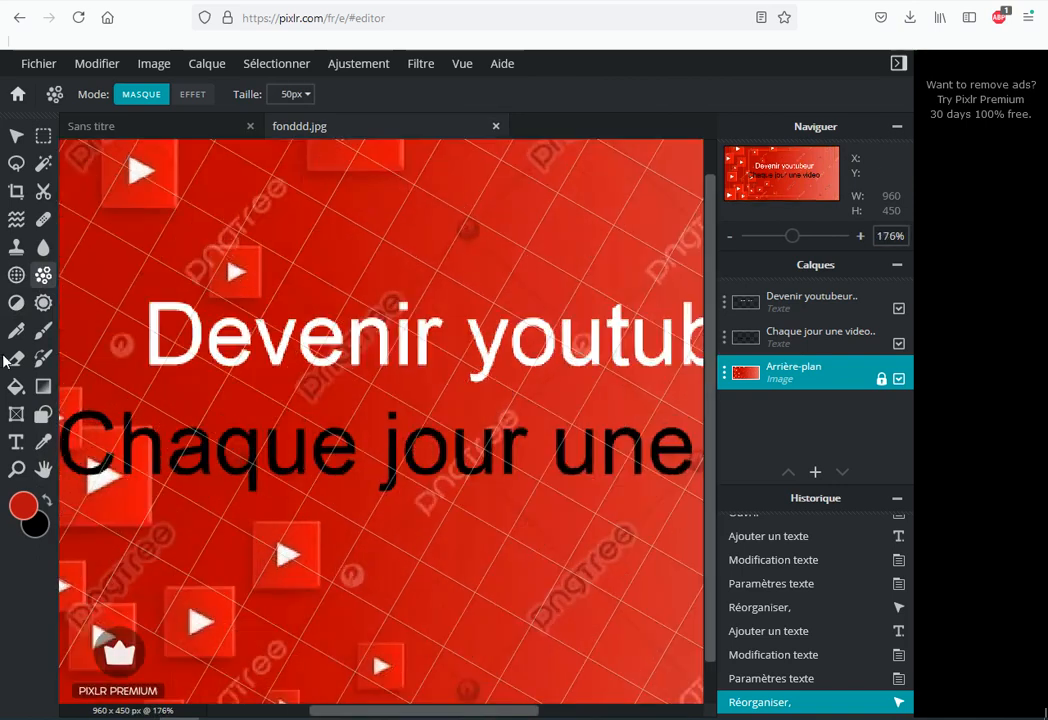
pyautogui.click(16, 219)
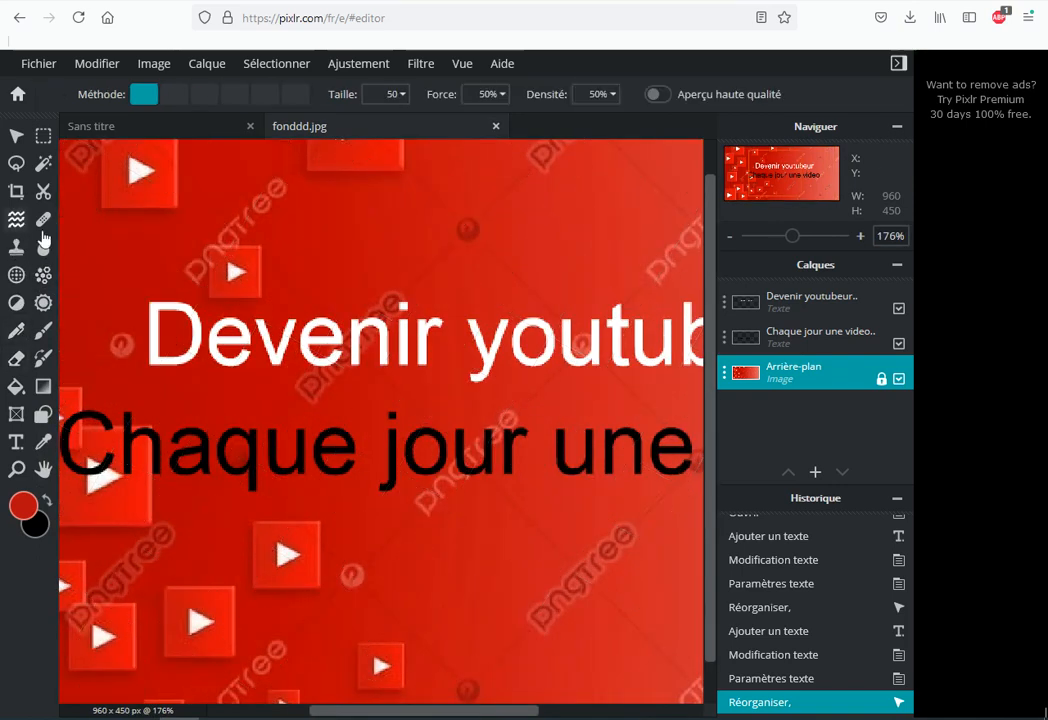
pyautogui.scroll(-1, 203, 289)
pyautogui.scroll(-4, 203, 289)
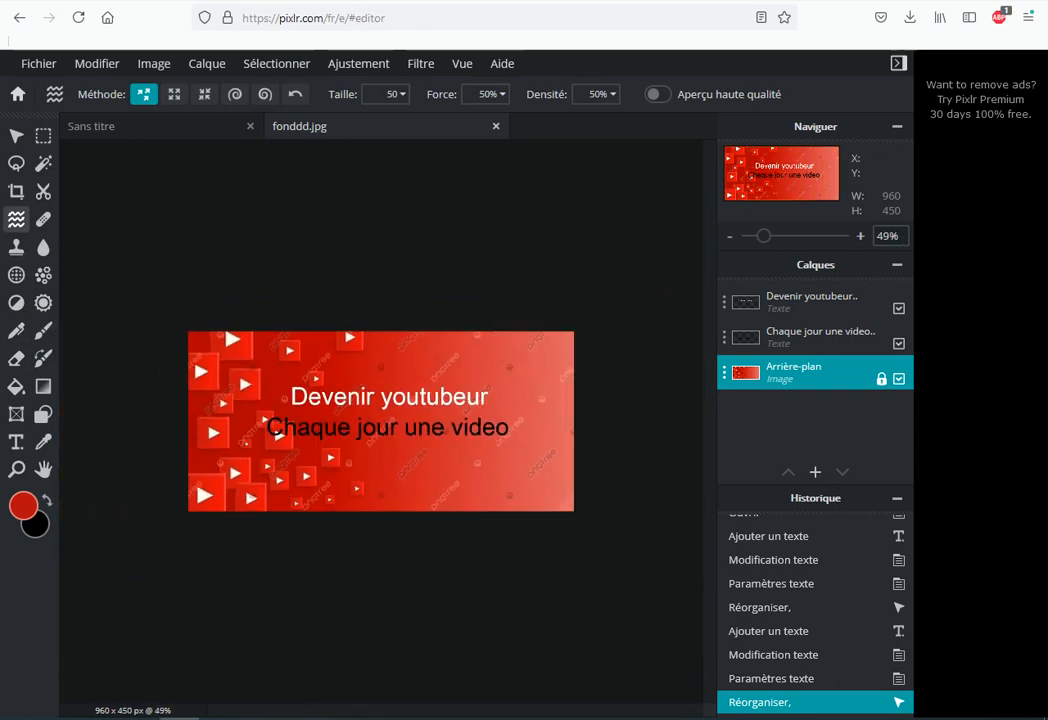
pyautogui.scroll(1, 290, 340)
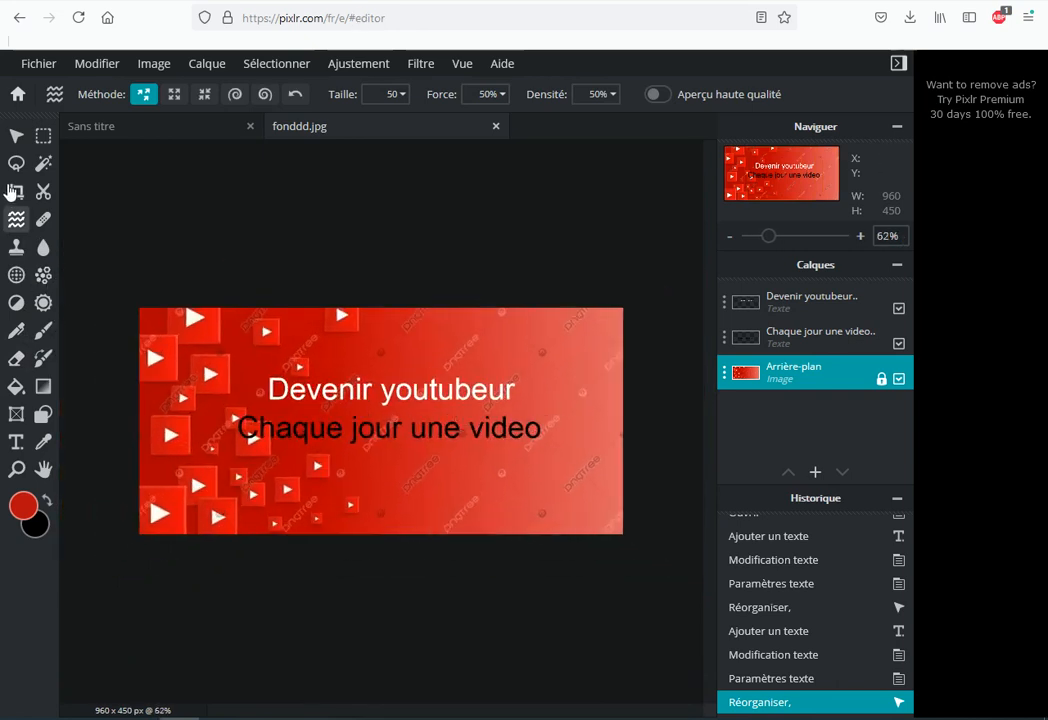
pyautogui.click(16, 135)
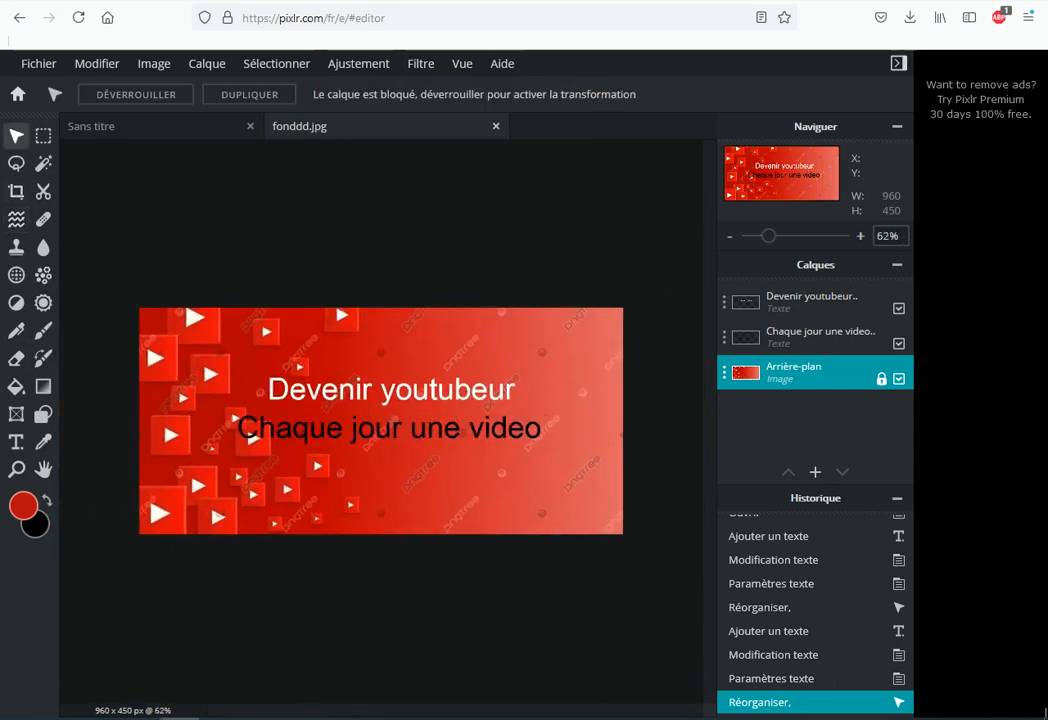
# Switch to the Google Images results and clear the "fond youtube" query to look for a YouTube logo picture
pyautogui.click(357, 2)
pyautogui.moveTo(329, 92); pyautogui.dragTo(112, 90)
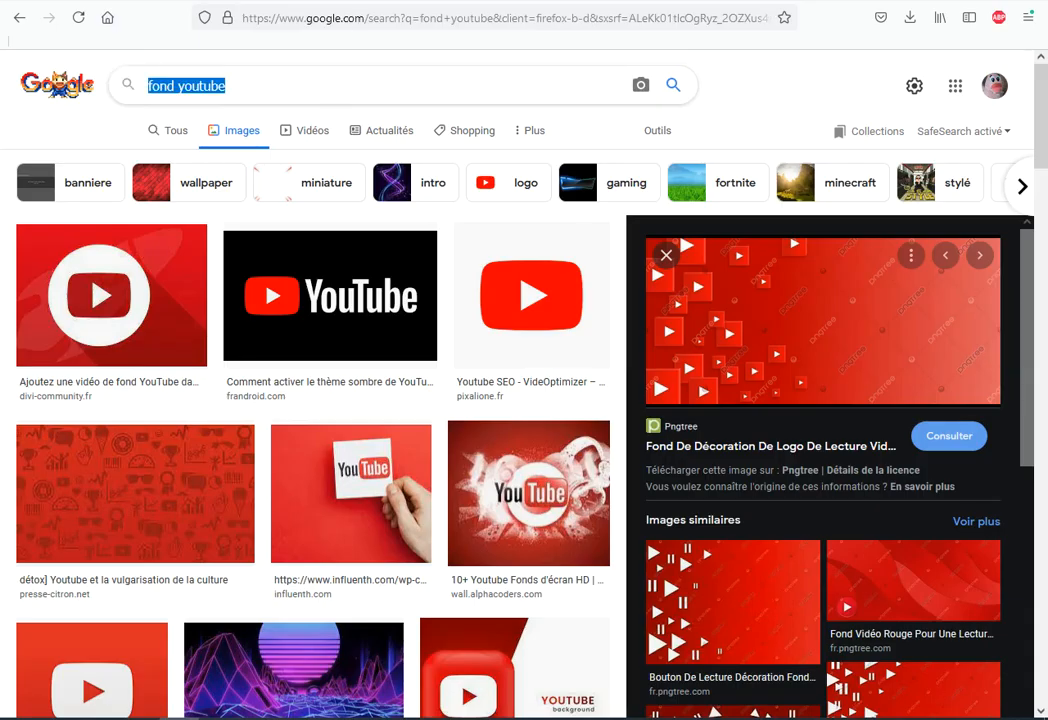
pyautogui.press('BackSpace')
pyautogui.click(72, 134)
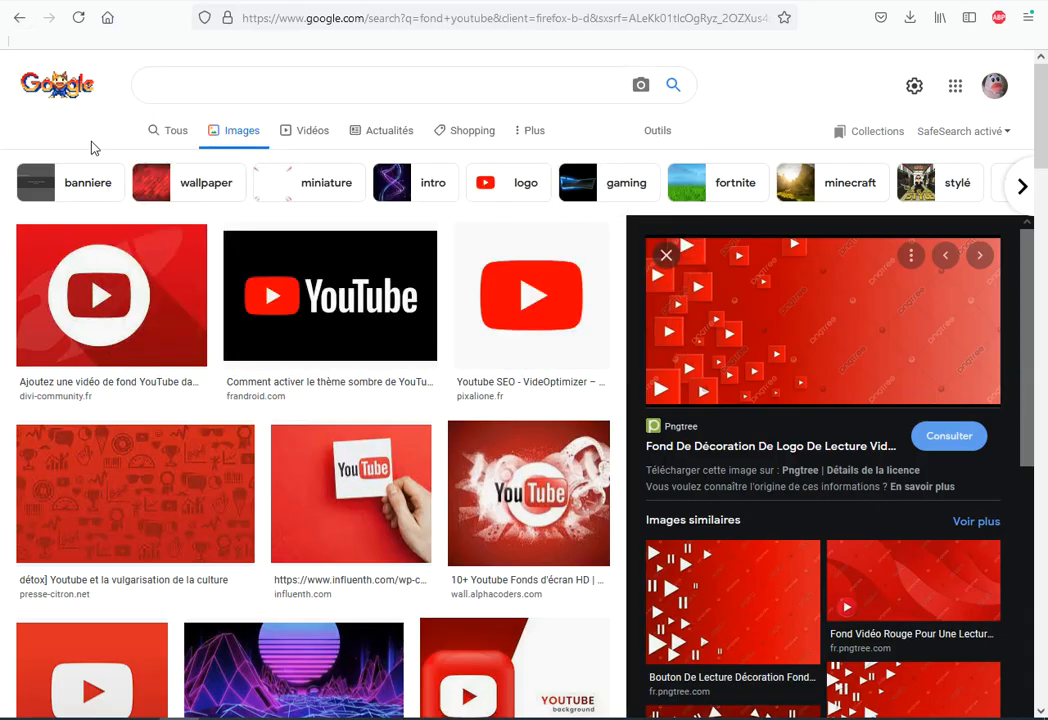
pyautogui.click(580, 318)
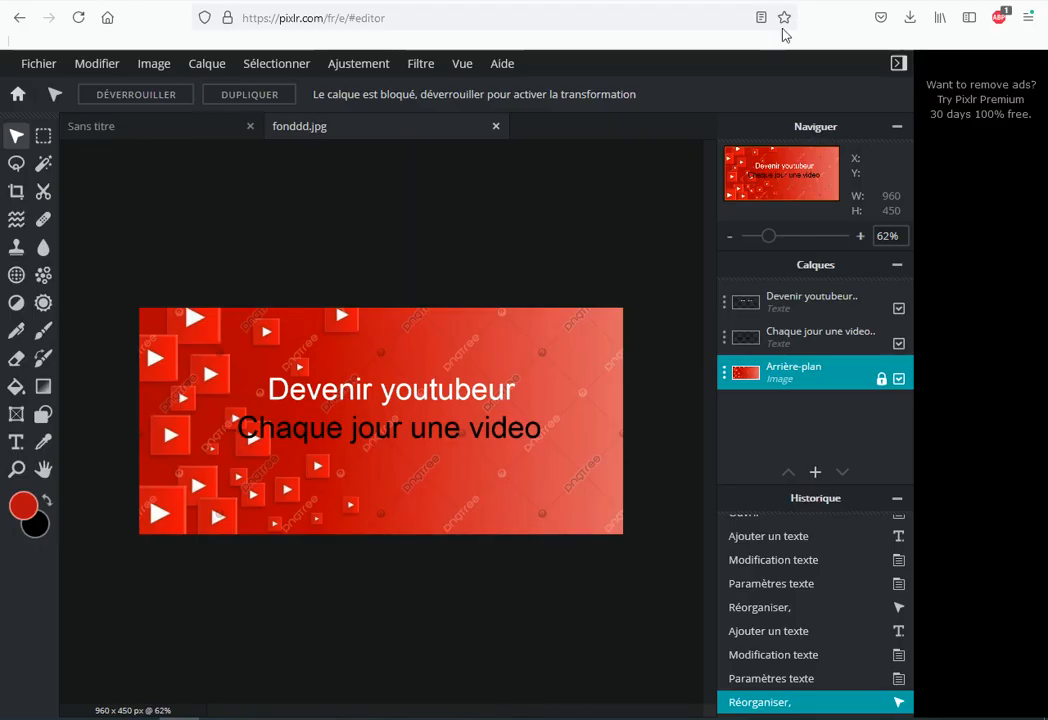
# In Pixlr, add the youtne lf.jpg logo to fonddd.jpg and move it below the captions, to Y 284
pyautogui.hotkey('ctrl', 'v')
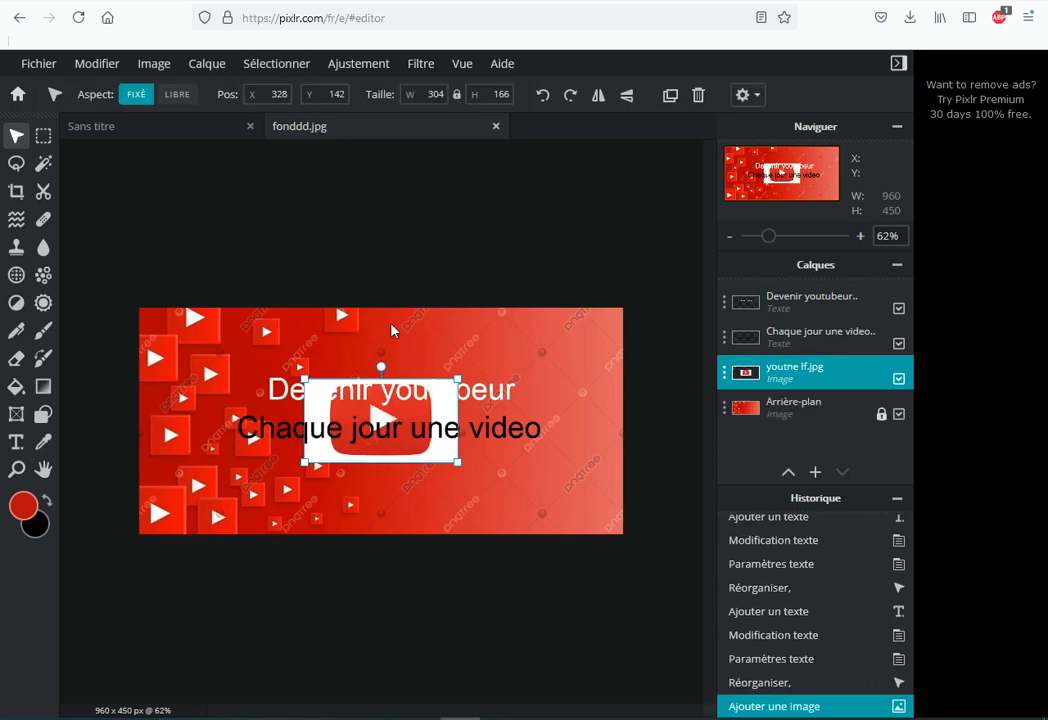
pyautogui.moveTo(371, 454); pyautogui.dragTo(381, 491)
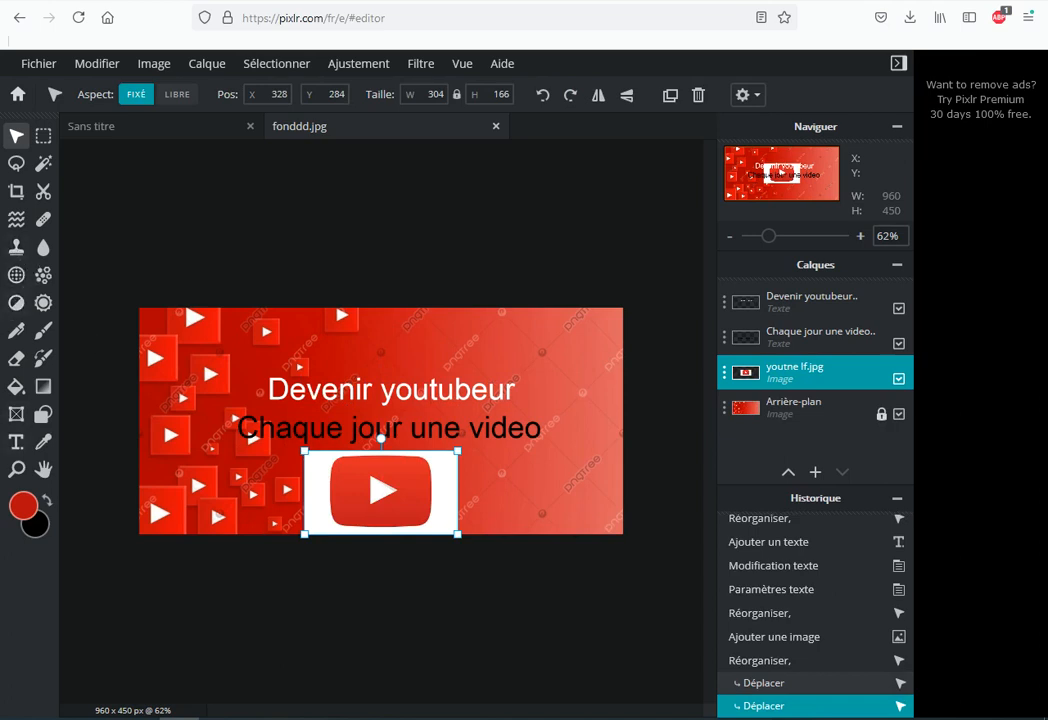
# Open Pixlr E in a new browser tab and create a blank Full HD project of 1920x1080 pixels
pyautogui.hotkey('ctrl', 't')
pyautogui.click(353, 27)
pyautogui.write('pix')
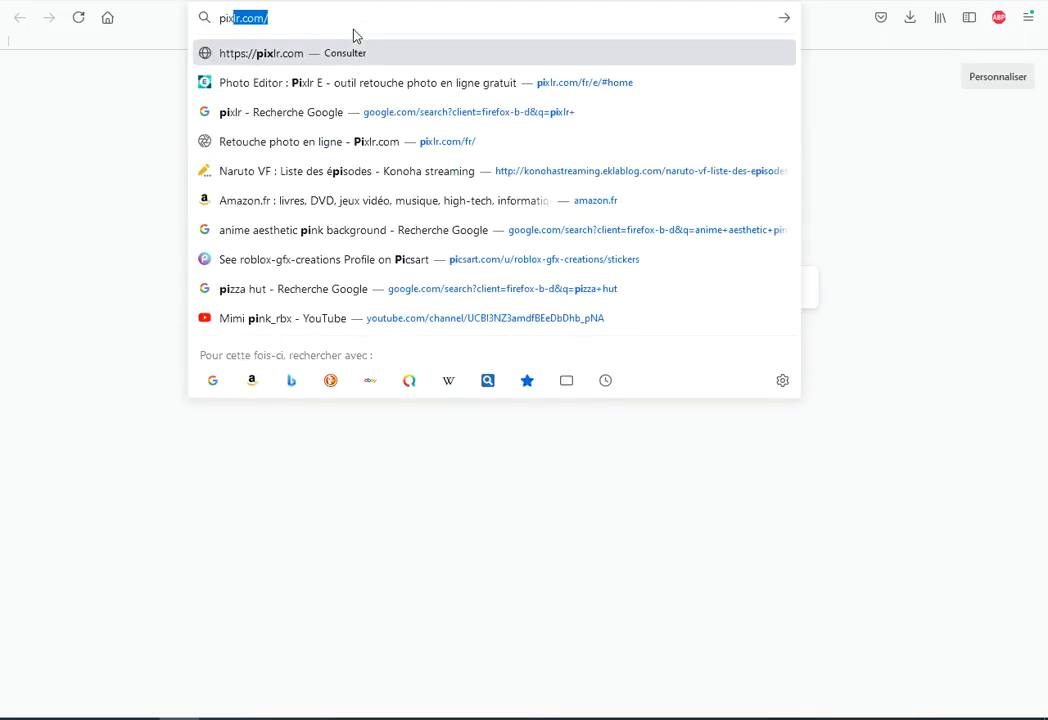
pyautogui.press('Return')
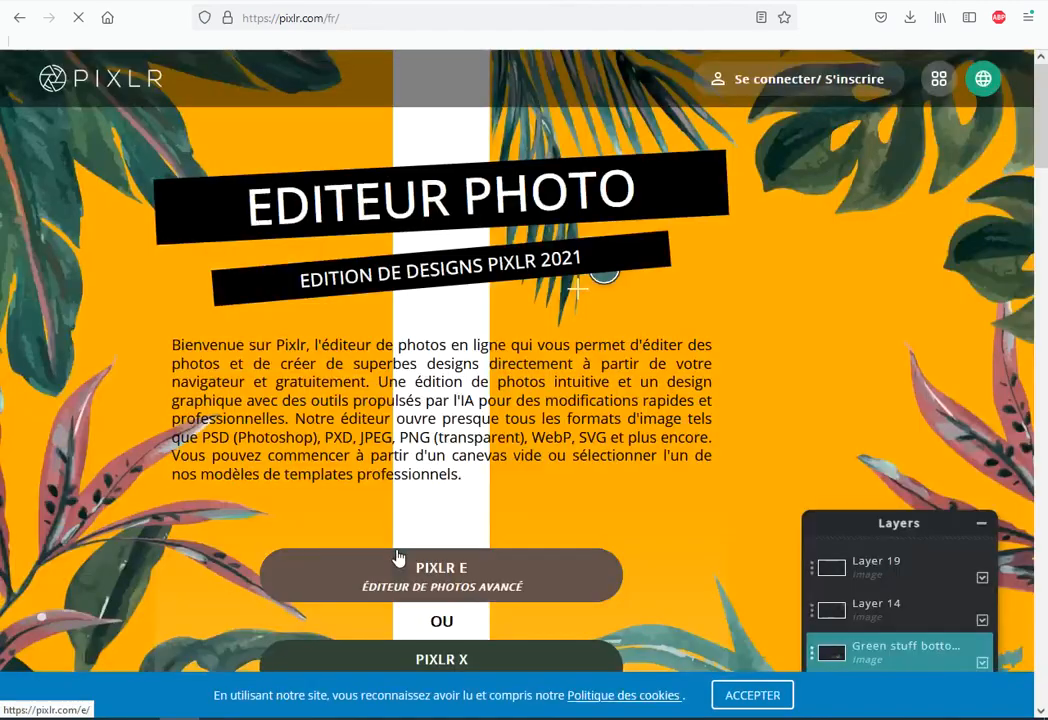
pyautogui.click(397, 558)
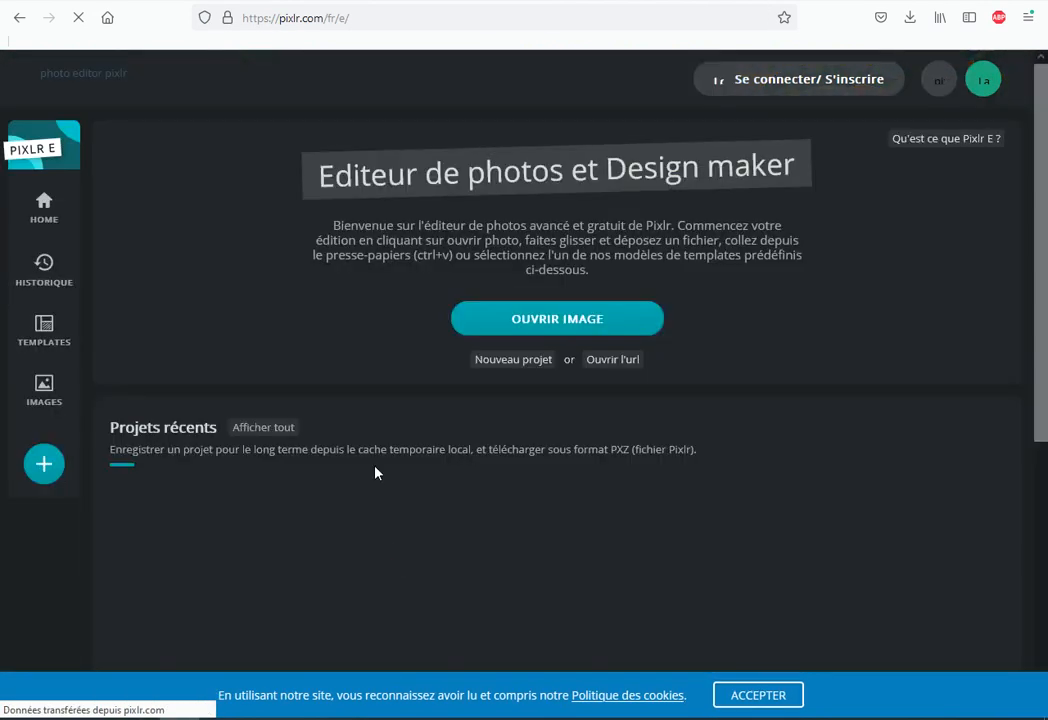
pyautogui.click(489, 368)
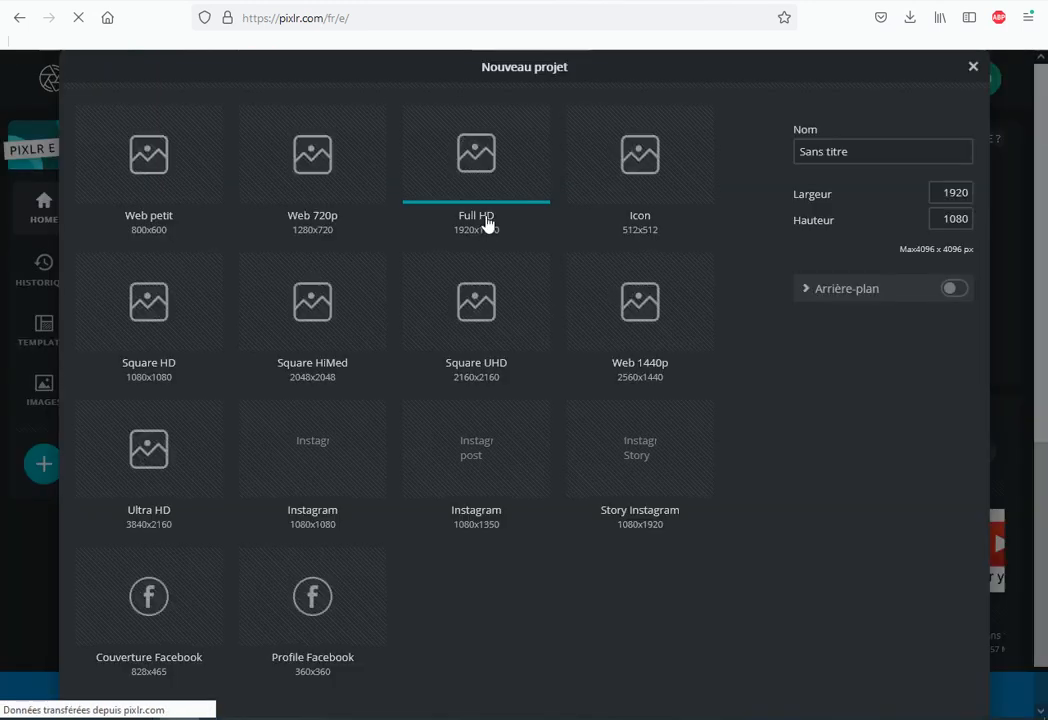
pyautogui.scroll(-2, 564, 373)
pyautogui.click(945, 694)
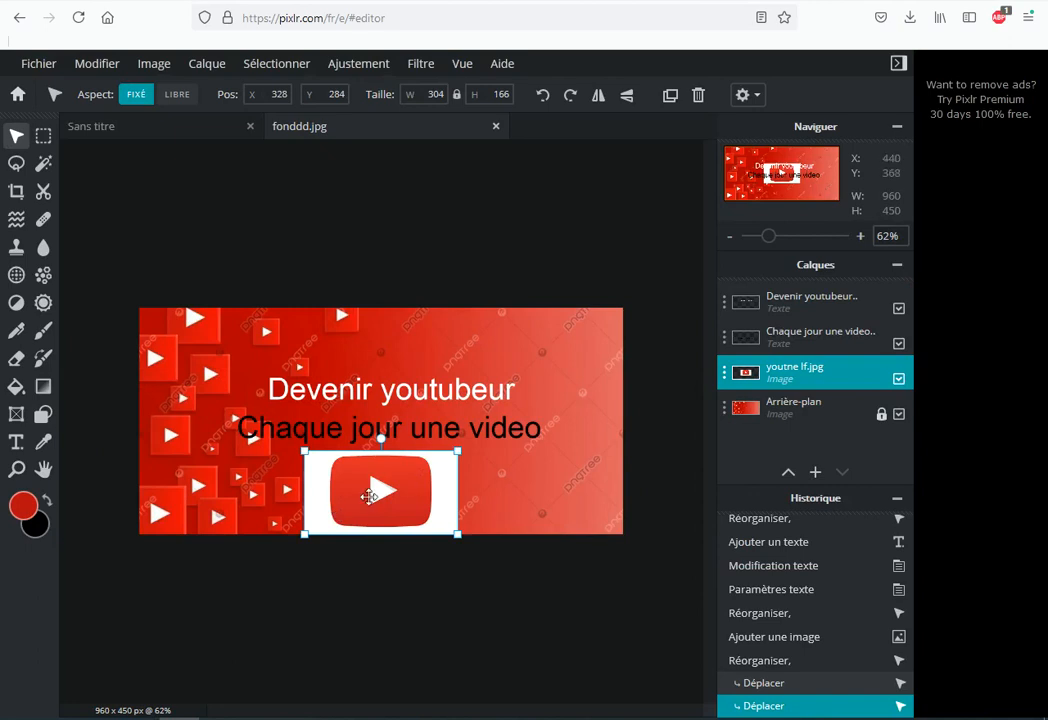
# Delete the youtne lf.jpg logo layer from the fonddd.jpg thumbnail
pyautogui.click(726, 386)
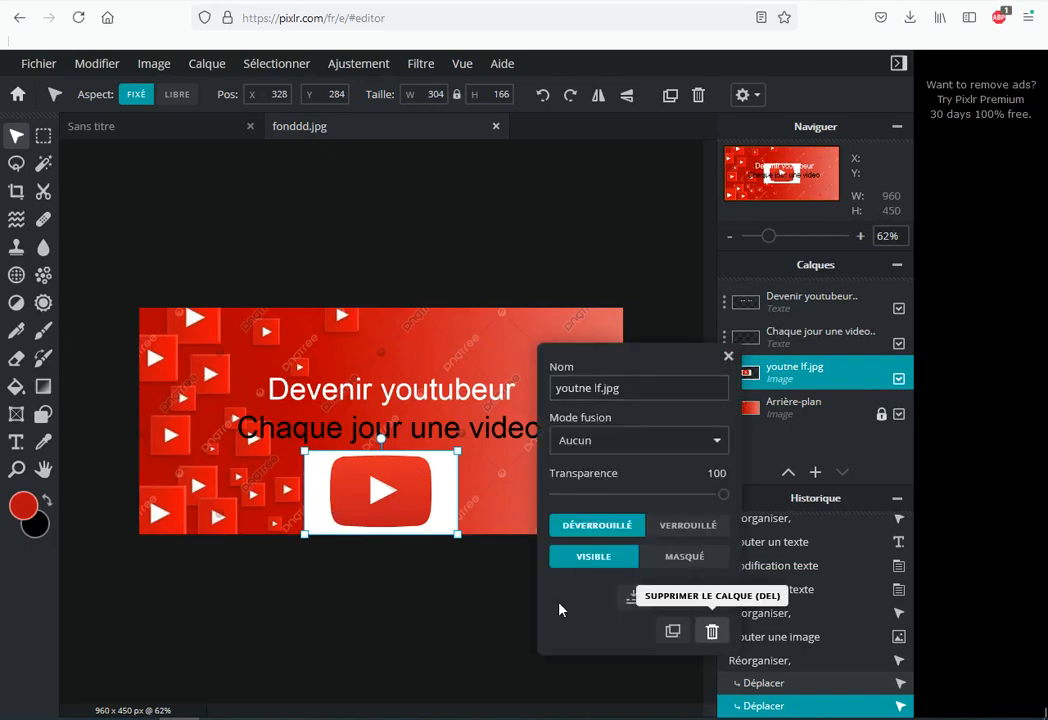
pyautogui.click(712, 632)
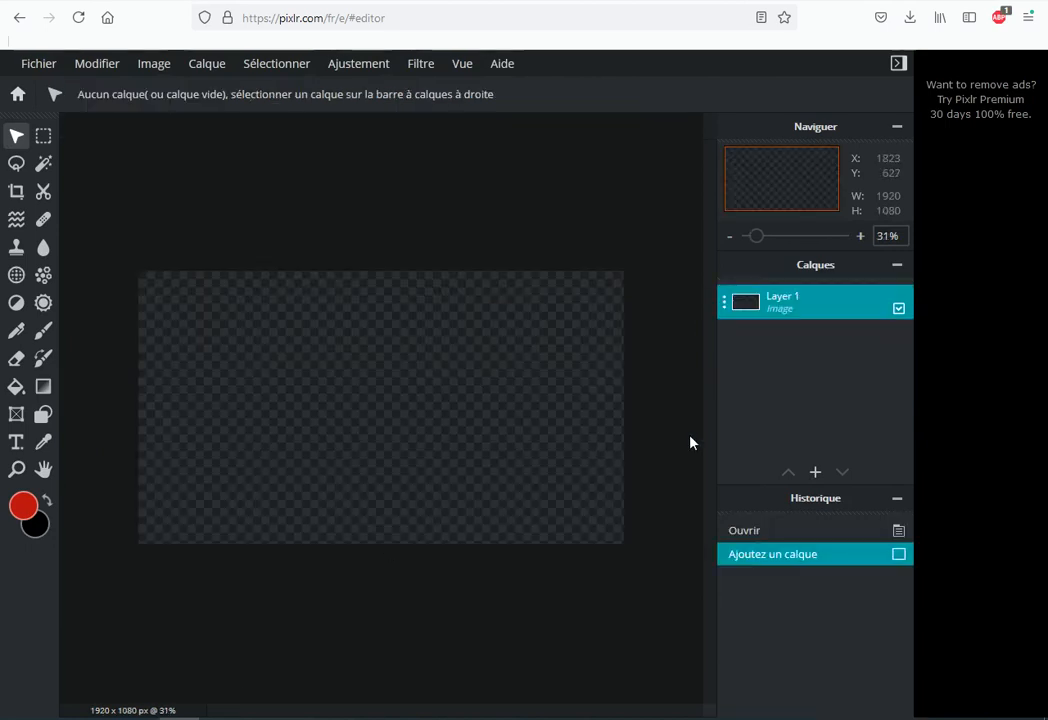
# Add the youtne lf.jpg logo to the blank Full HD project and enlarge it on the canvas
pyautogui.click(815, 458)
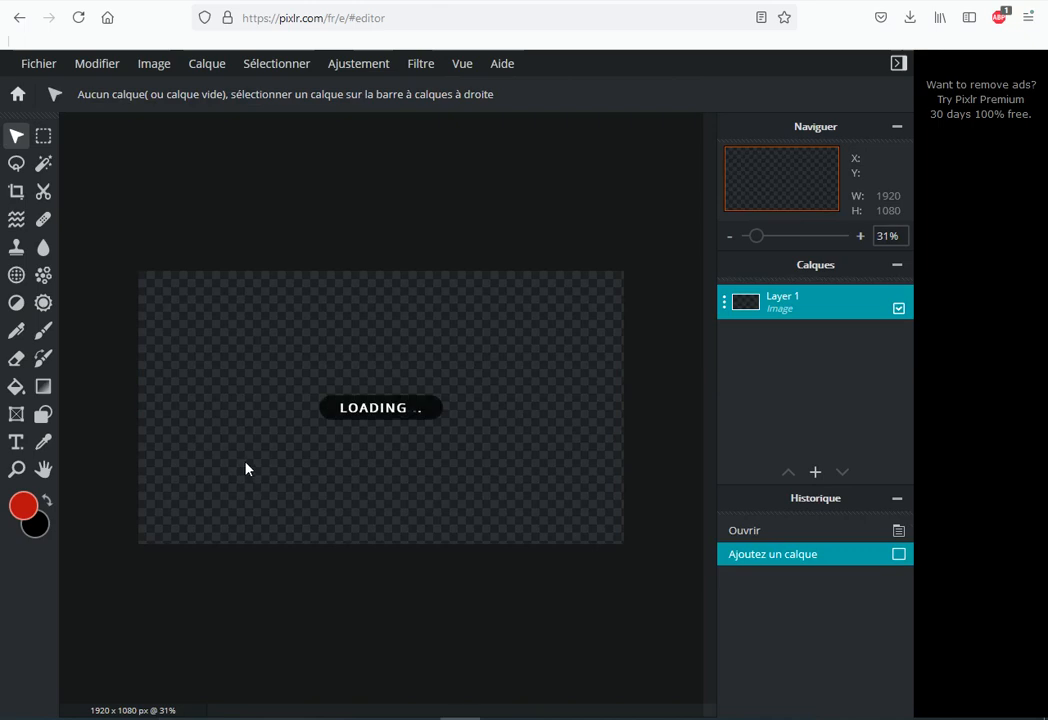
pyautogui.scroll(2, 345, 430)
pyautogui.scroll(1, 461, 415)
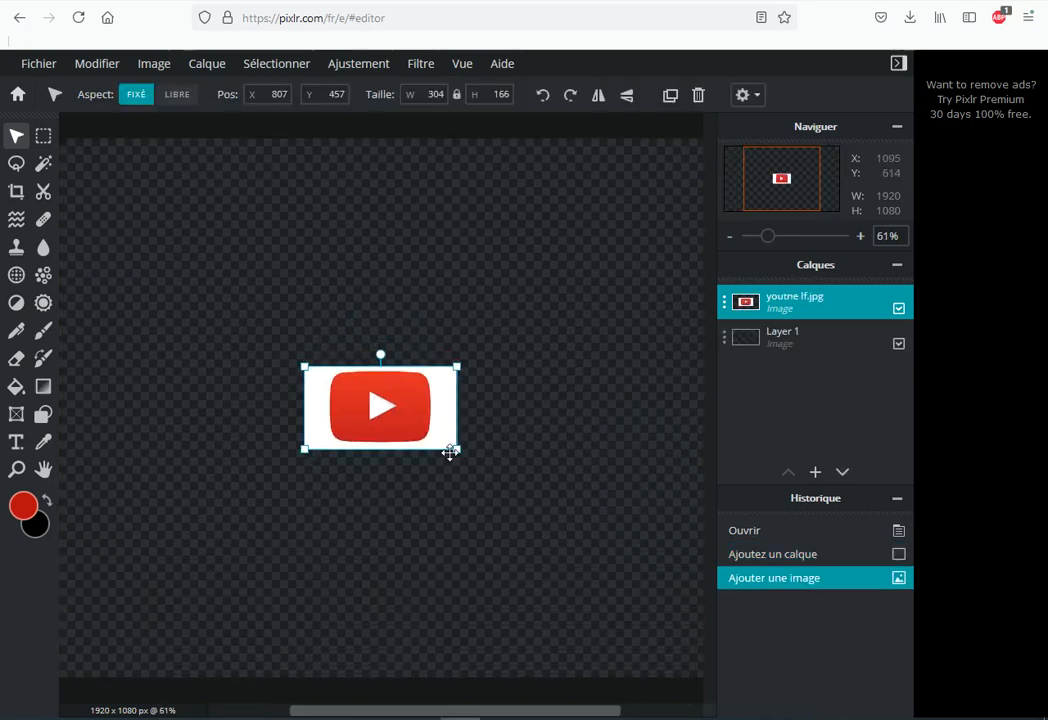
pyautogui.moveTo(463, 455); pyautogui.dragTo(592, 547)
pyautogui.scroll(-3, 584, 570)
pyautogui.scroll(-2, 584, 576)
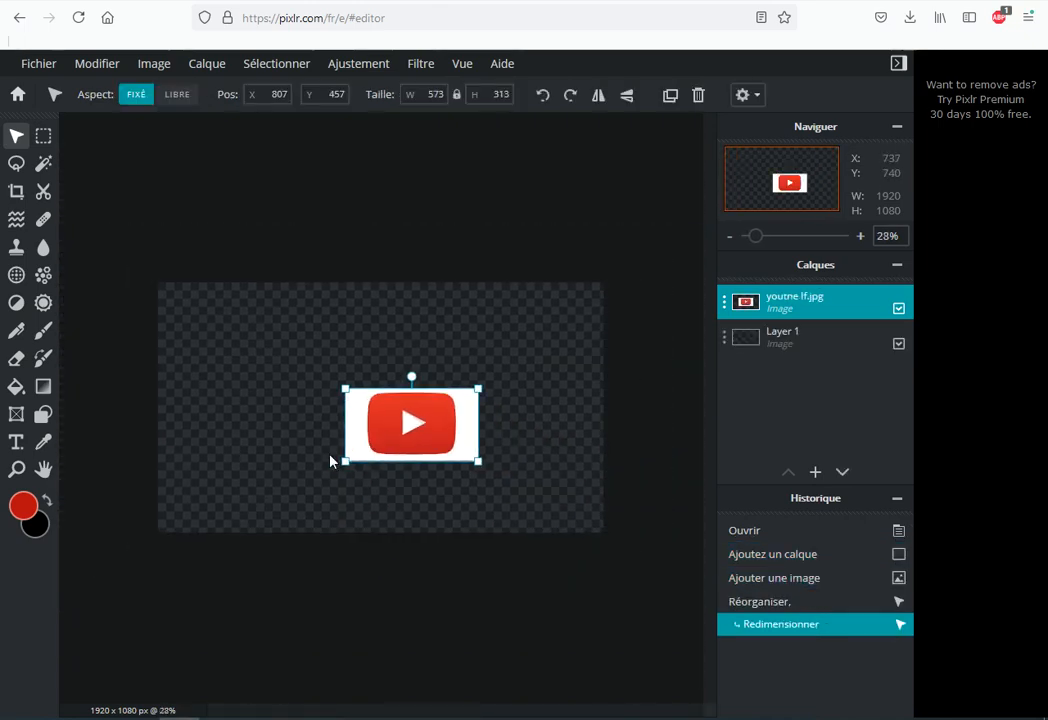
pyautogui.moveTo(345, 461); pyautogui.dragTo(303, 484)
pyautogui.click(227, 263)
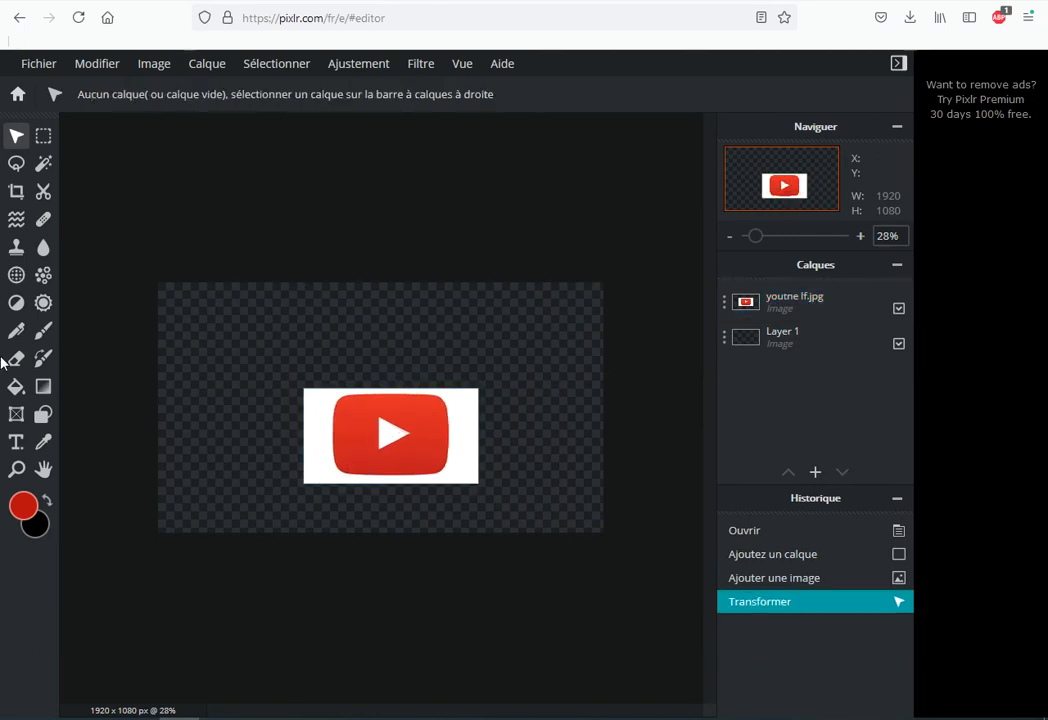
# Try to crop the canvas tightly around the red play button
pyautogui.click(15, 192)
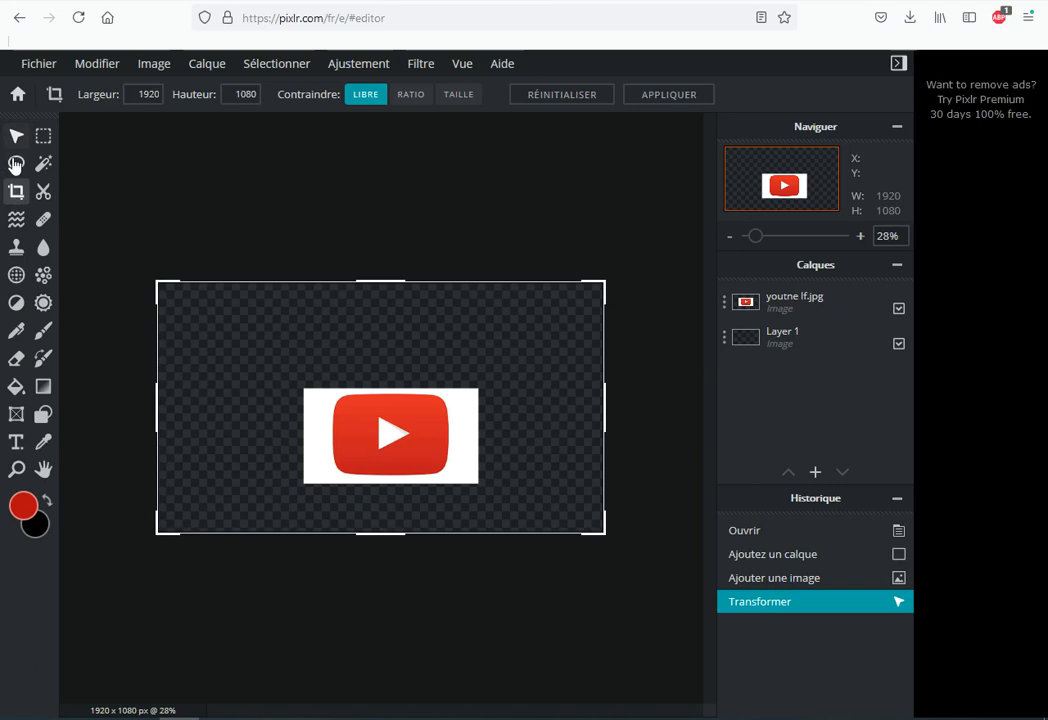
pyautogui.scroll(-1, 368, 344)
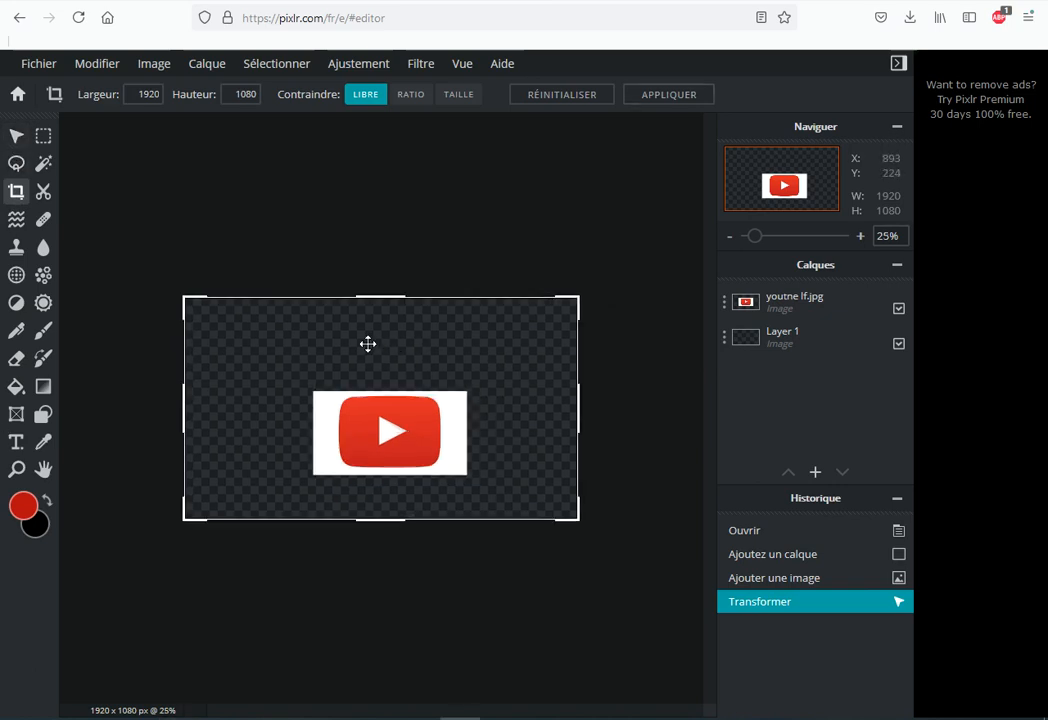
pyautogui.moveTo(356, 300); pyautogui.dragTo(338, 390)
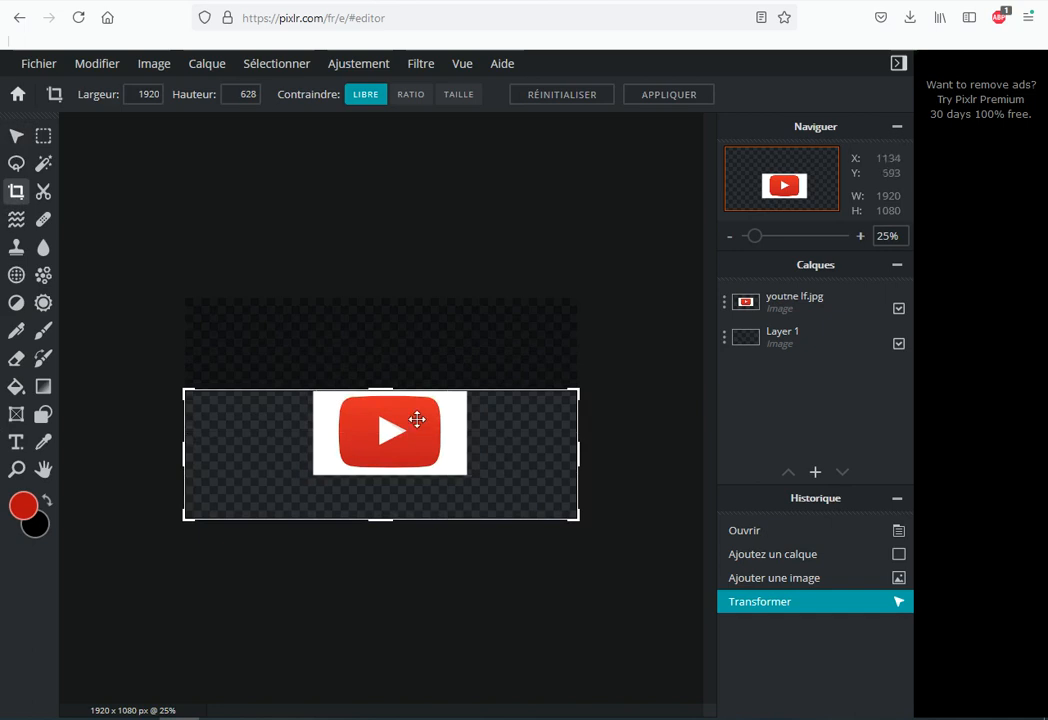
pyautogui.moveTo(584, 456); pyautogui.dragTo(448, 461)
pyautogui.moveTo(436, 517); pyautogui.dragTo(435, 465)
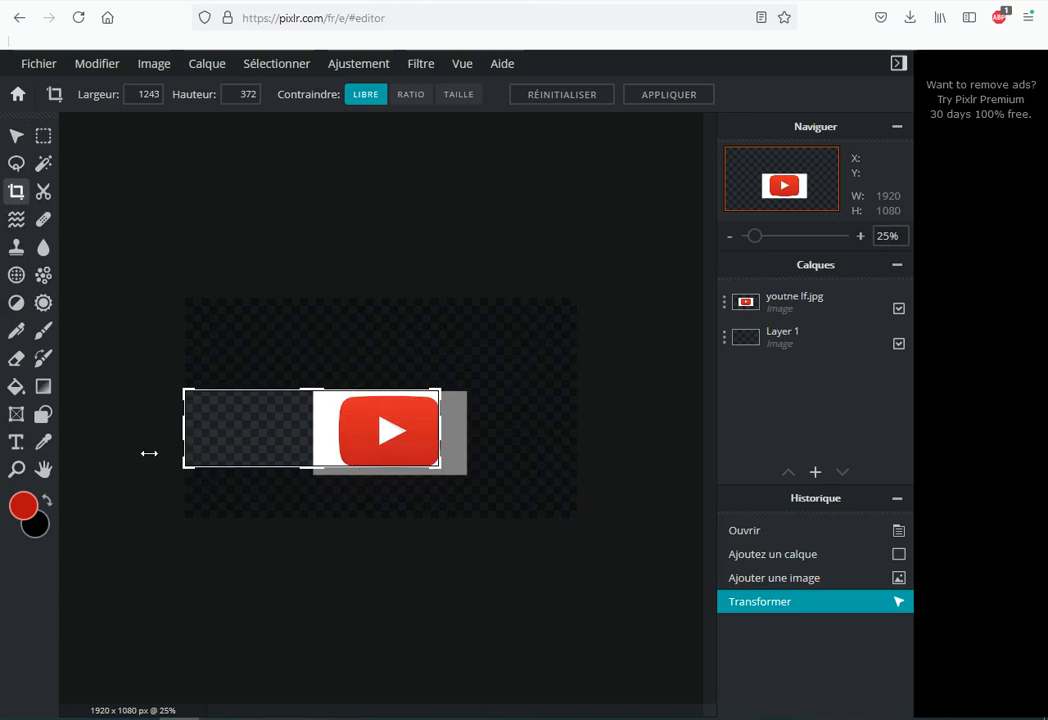
pyautogui.moveTo(185, 465); pyautogui.dragTo(337, 471)
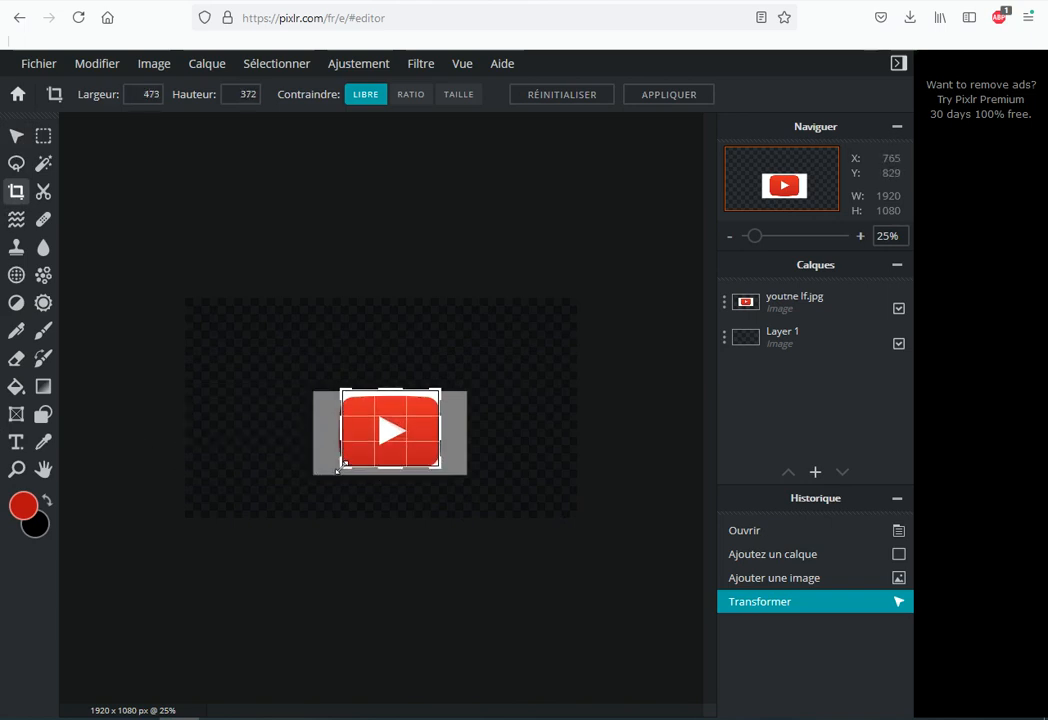
pyautogui.press('Escape')
pyautogui.scroll(-2, 403, 410)
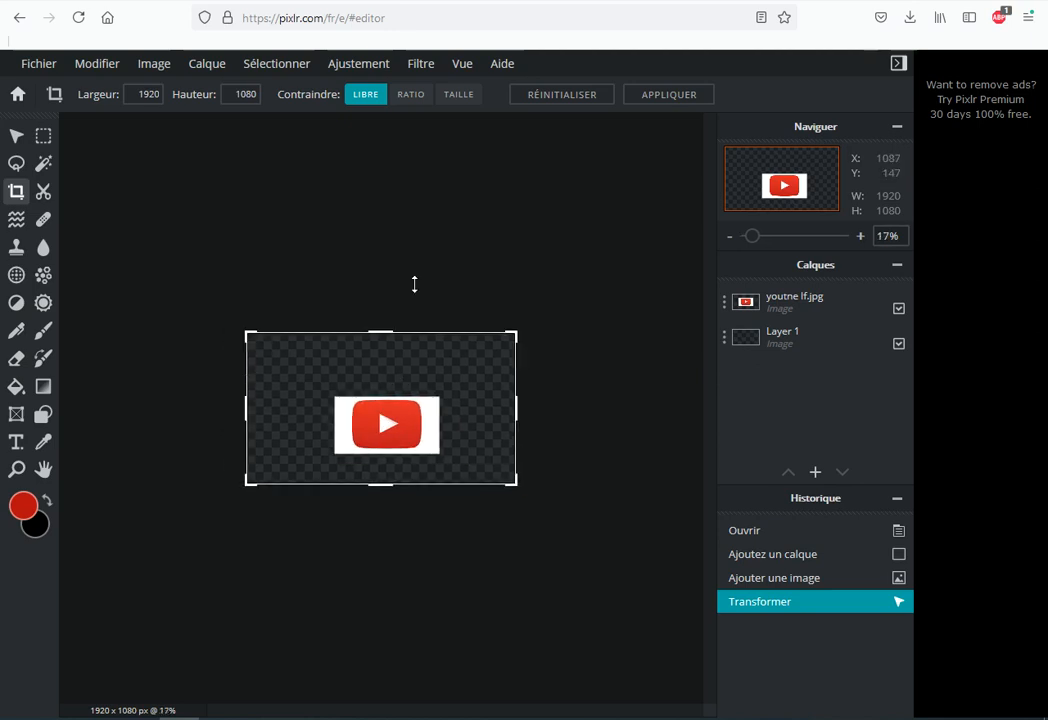
pyautogui.scroll(3, 370, 384)
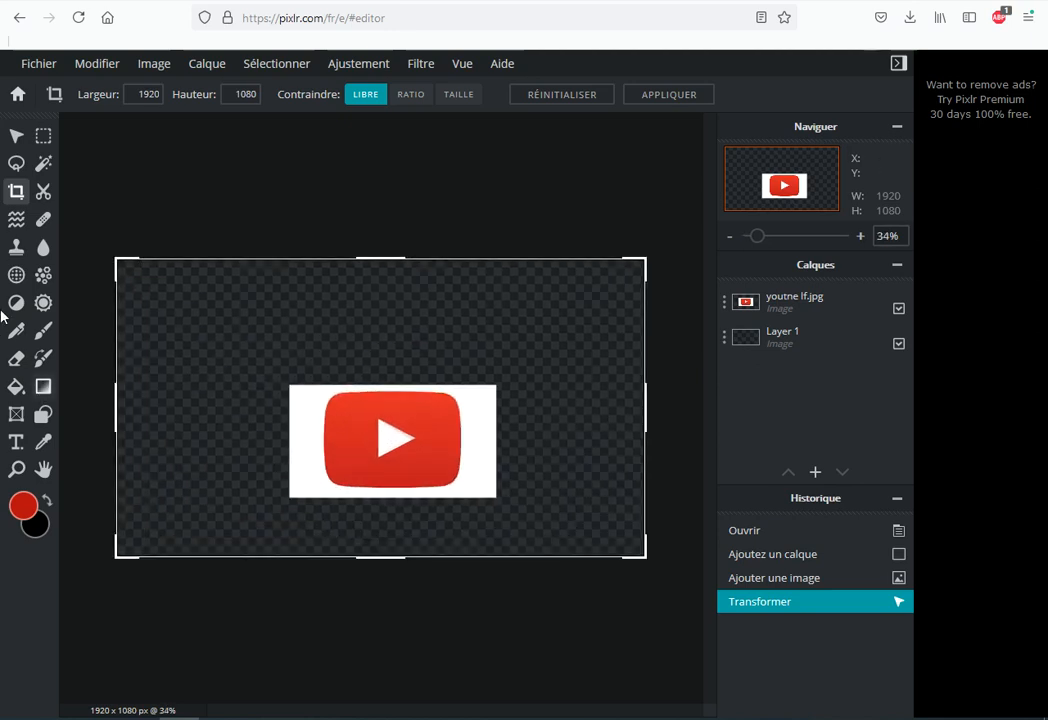
pyautogui.click(44, 193)
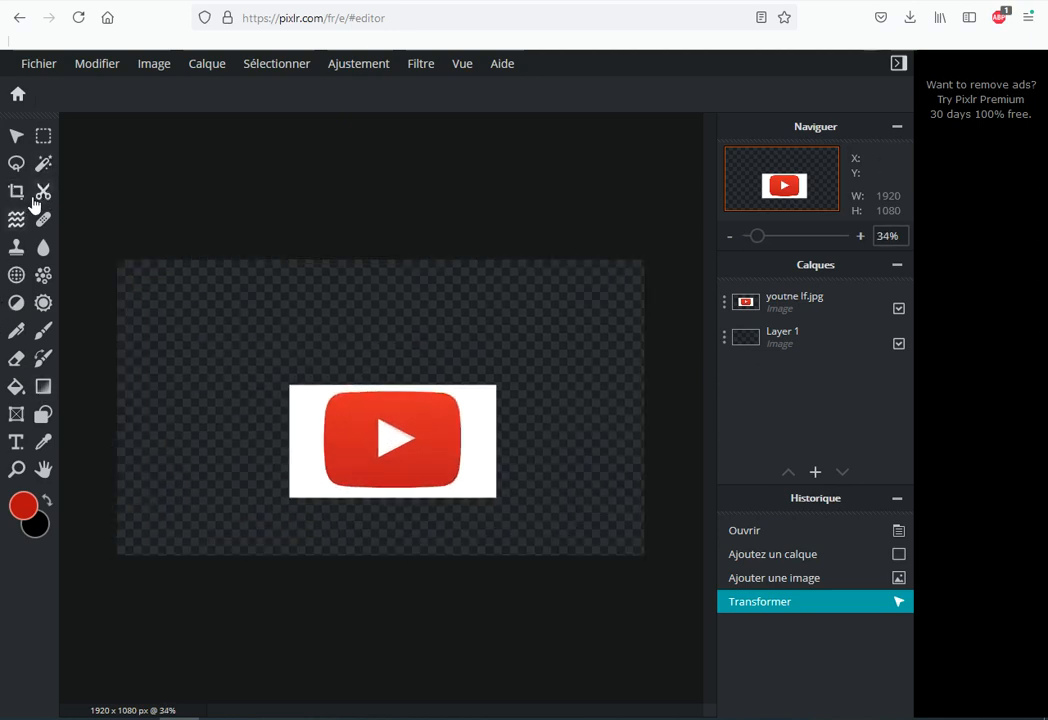
pyautogui.scroll(-1, 372, 496)
pyautogui.scroll(1, 372, 498)
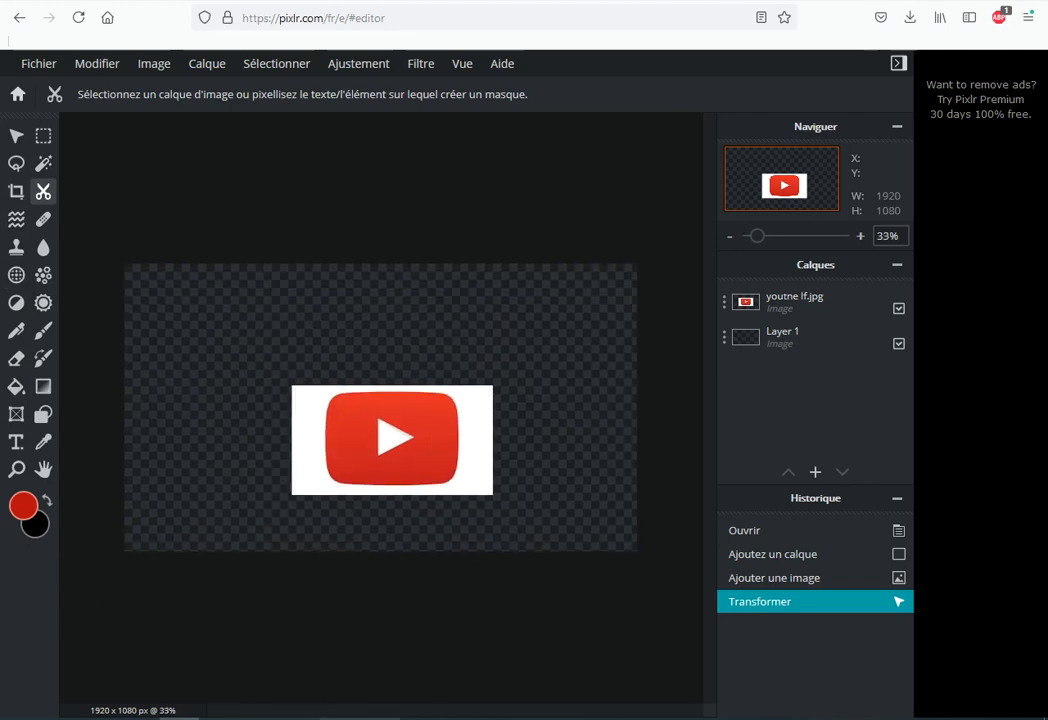
pyautogui.scroll(-3, 662, 341)
pyautogui.scroll(2, 515, 402)
pyautogui.scroll(-1, 515, 405)
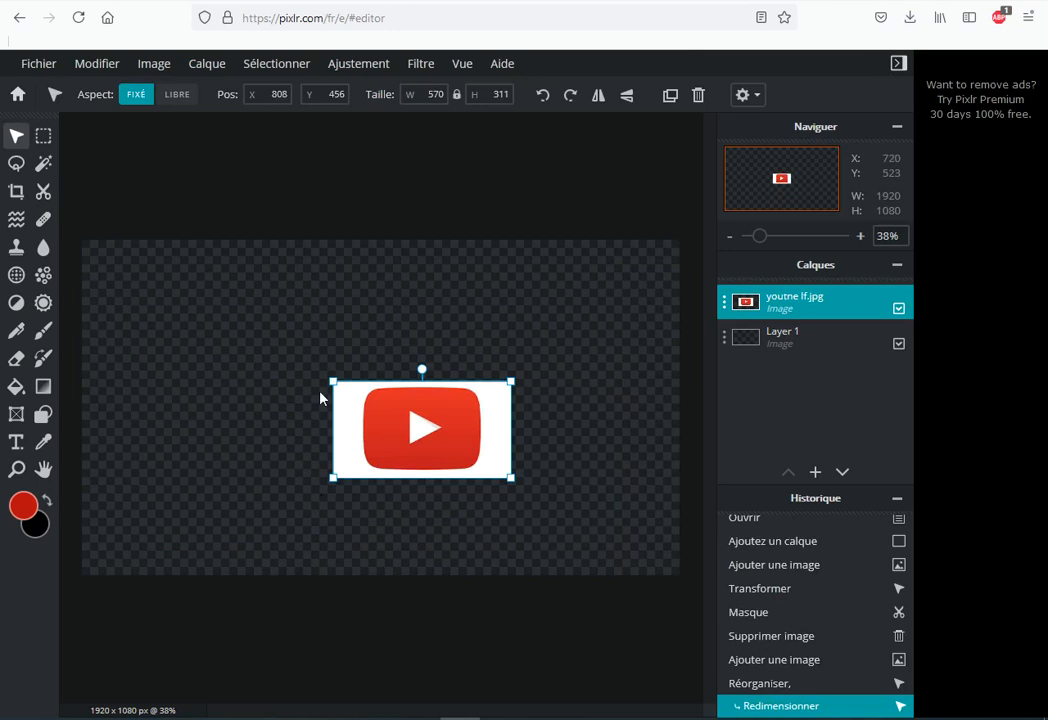
# Enlarge the youtne lf.jpg logo to about 935 x 510 px and activate the Cutout/Mask tool for its layer
pyautogui.moveTo(331, 384); pyautogui.dragTo(219, 322)
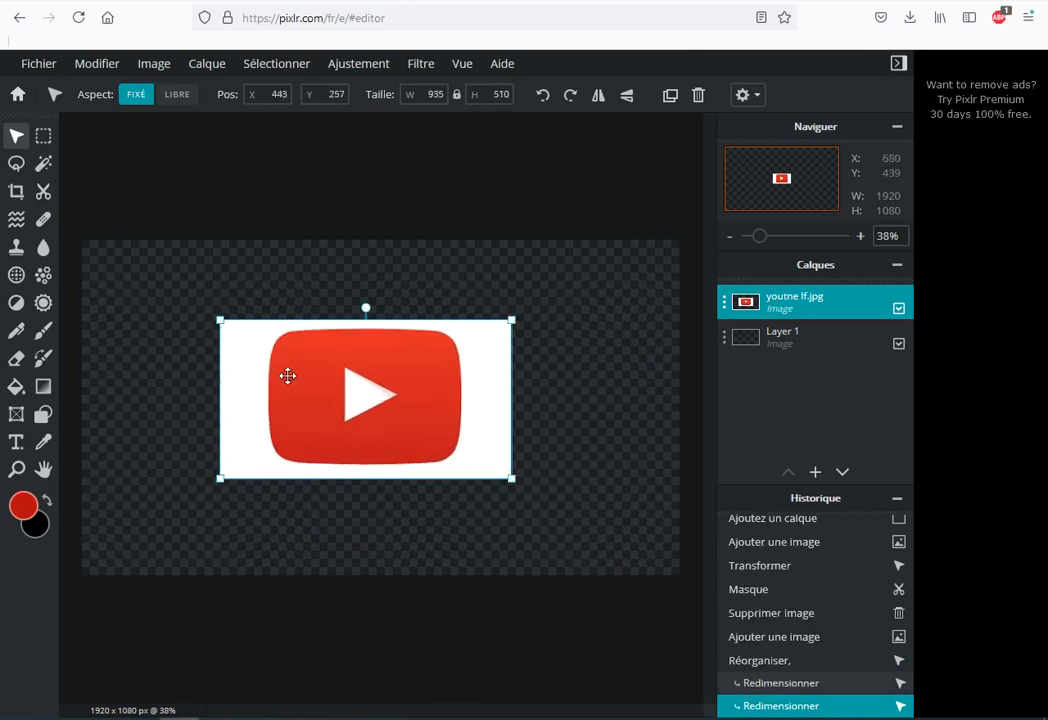
pyautogui.click(43, 191)
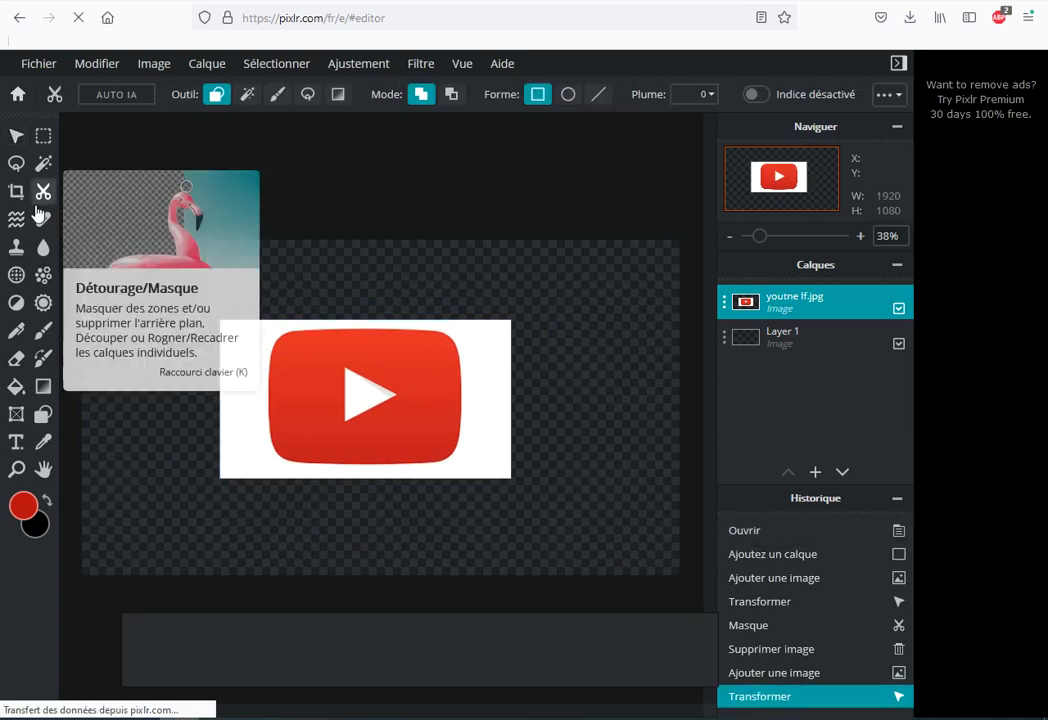